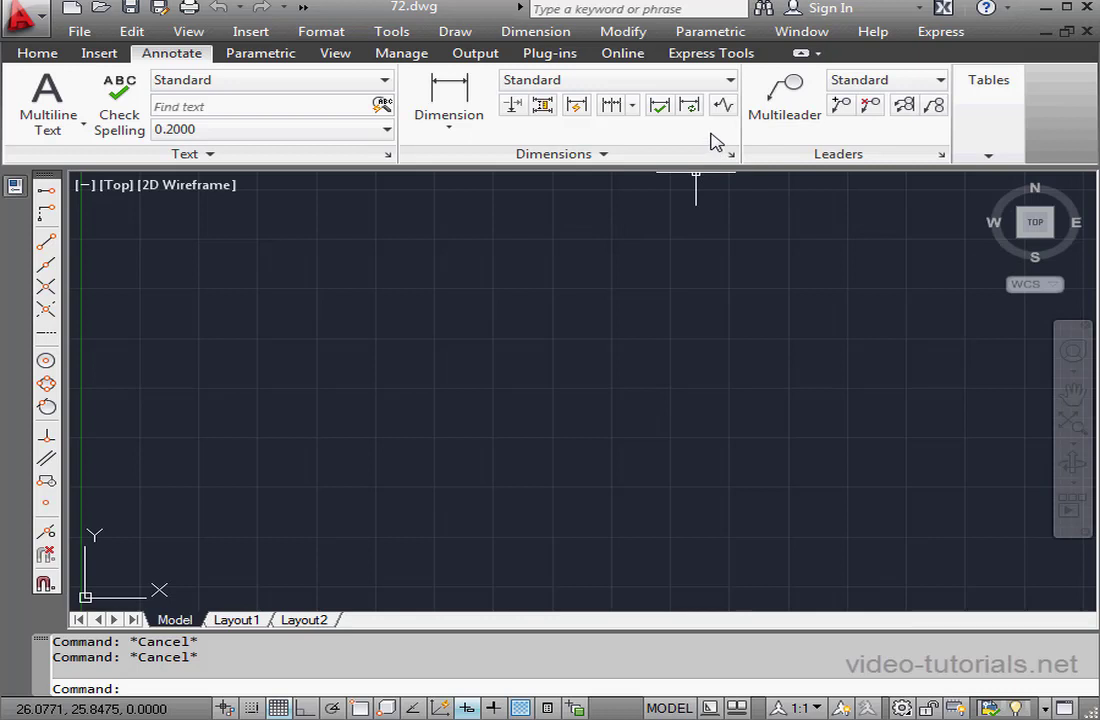
Hide the Leaders tool group from the Annotate ribbon.
right_click(716, 145)
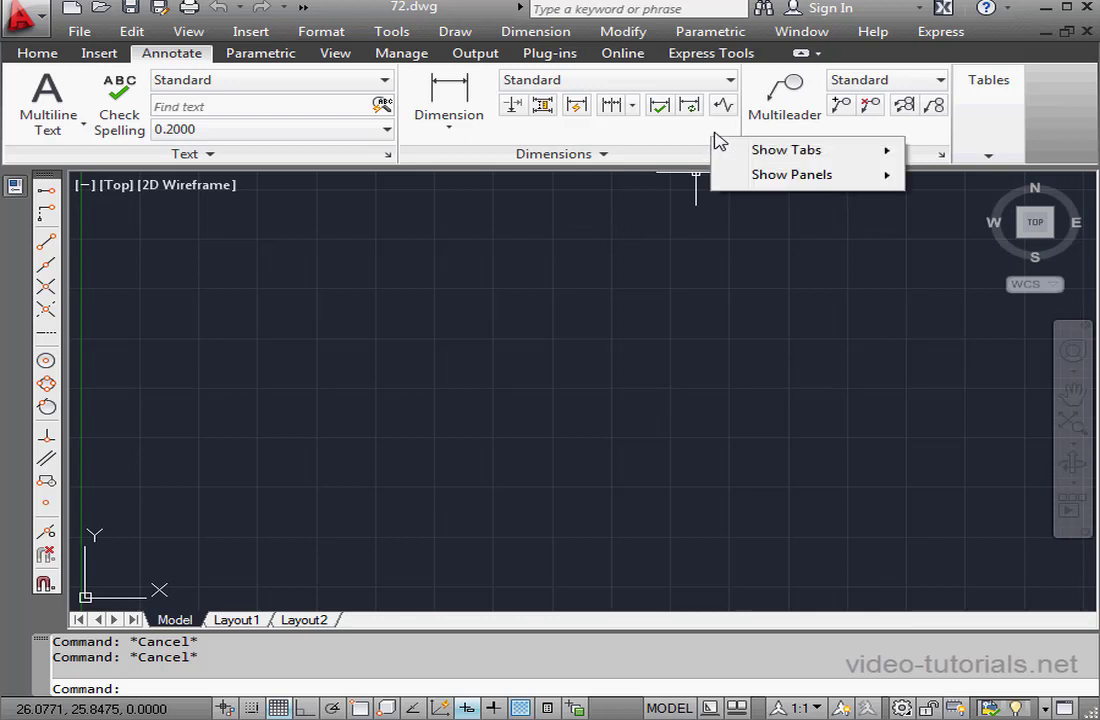
mouse_move(815, 177)
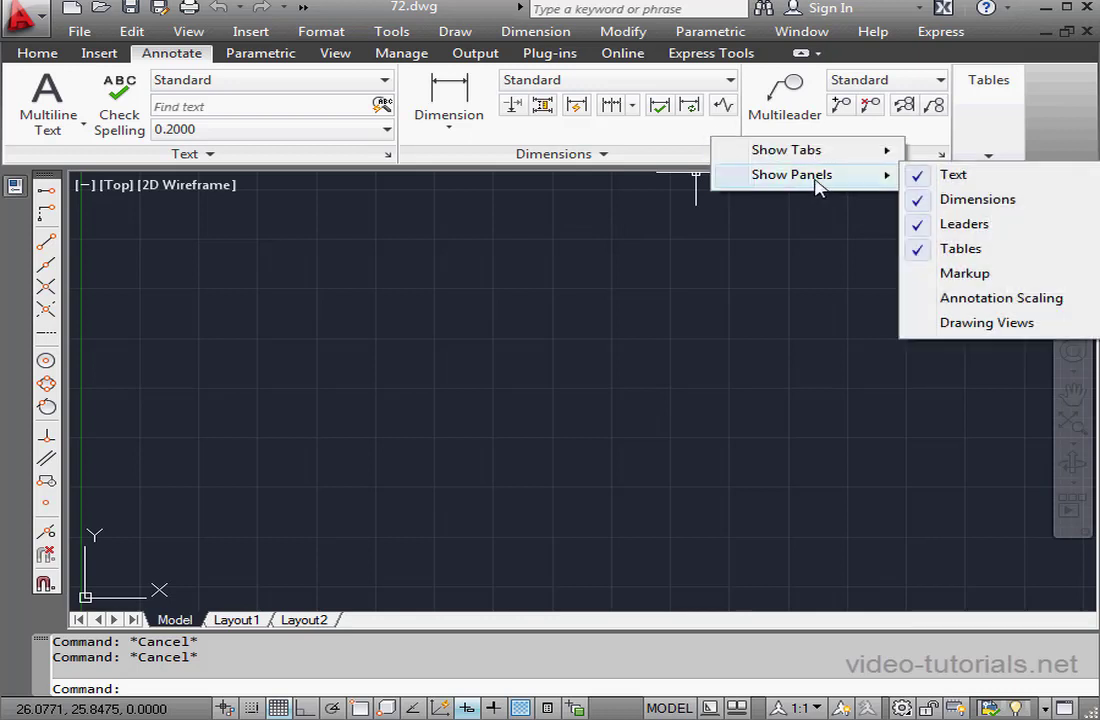
left_click(975, 229)
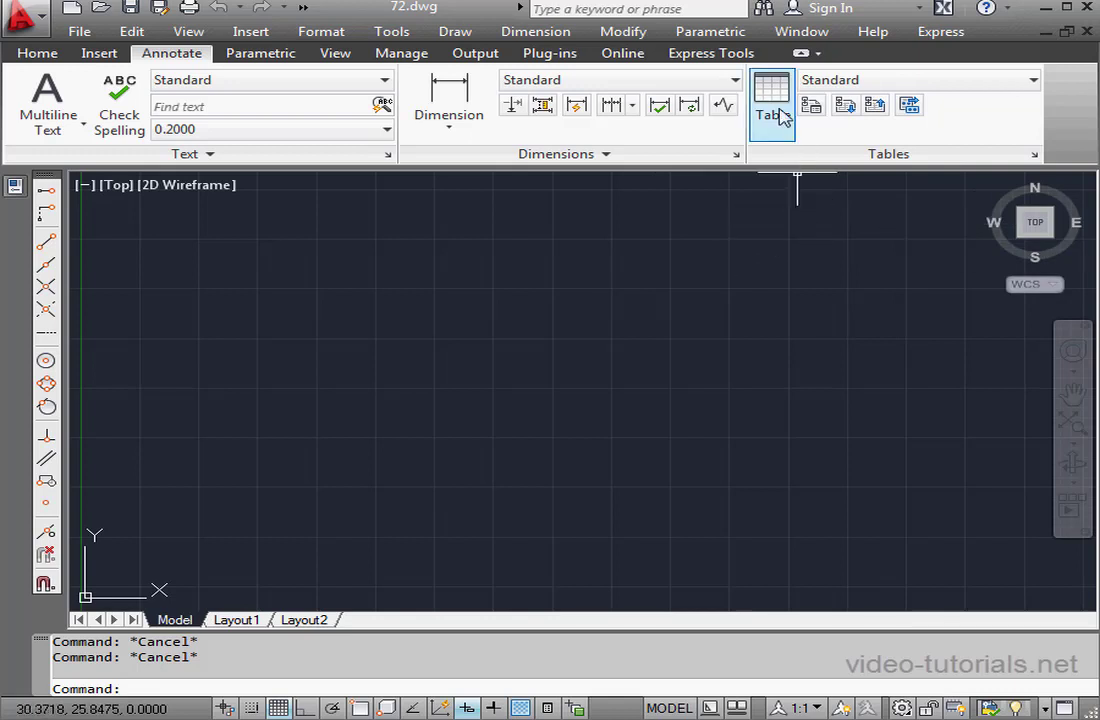
Start a new empty table and set it to 3 columns and 4 data rows.
left_click(777, 97)
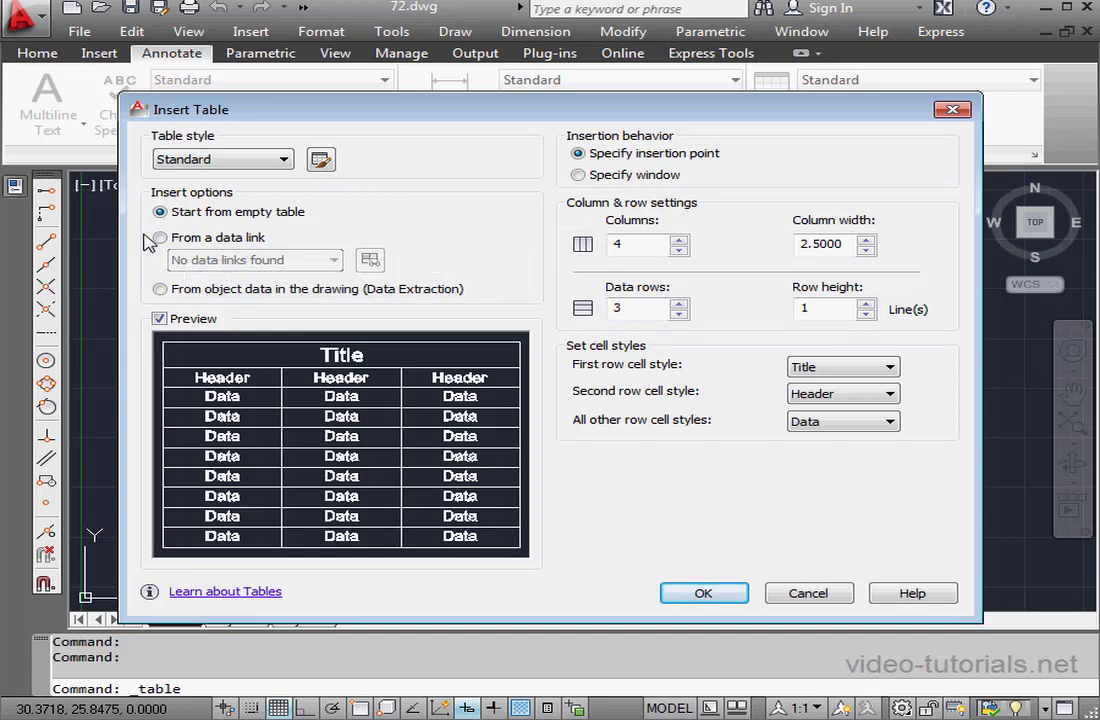
left_click(160, 319)
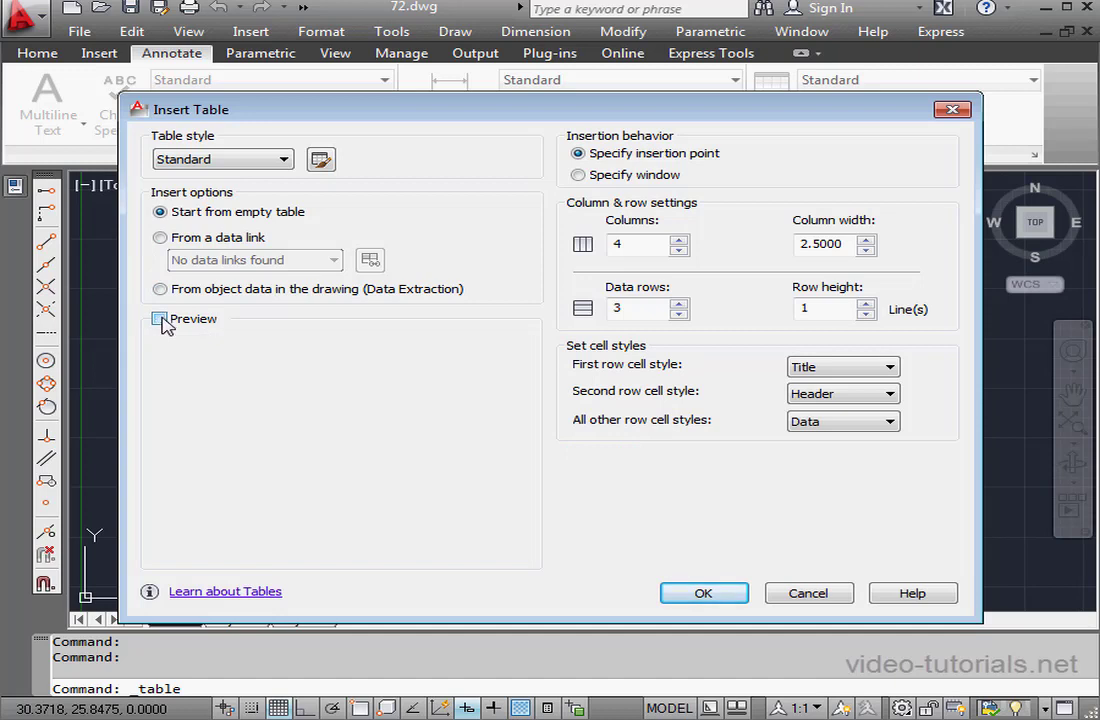
left_click(160, 319)
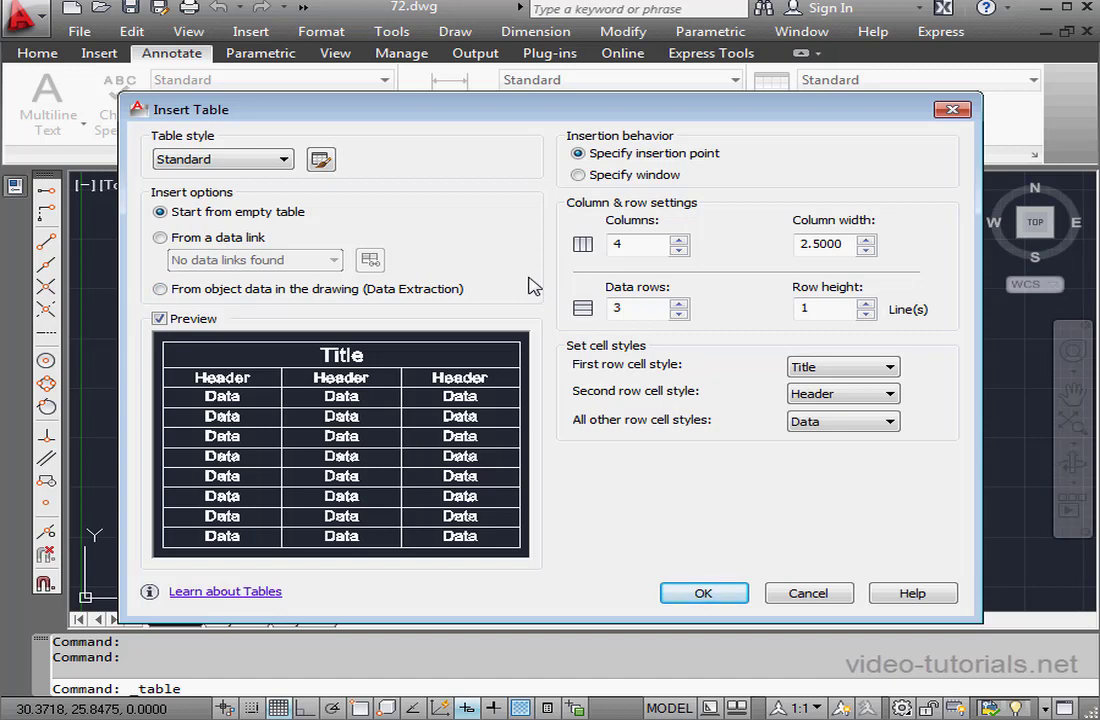
left_click(679, 239)
left_click(680, 303)
Try the Data cell style on the first row, and return it to Title with Header kept for the second row.
left_click(890, 367)
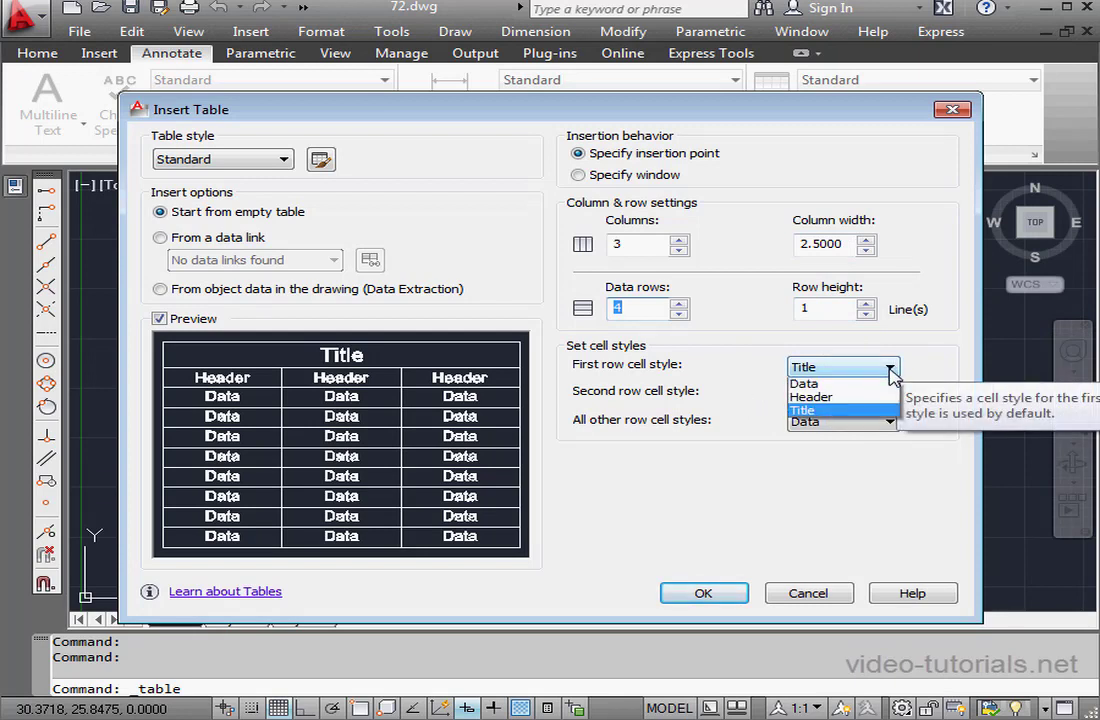
left_click(838, 386)
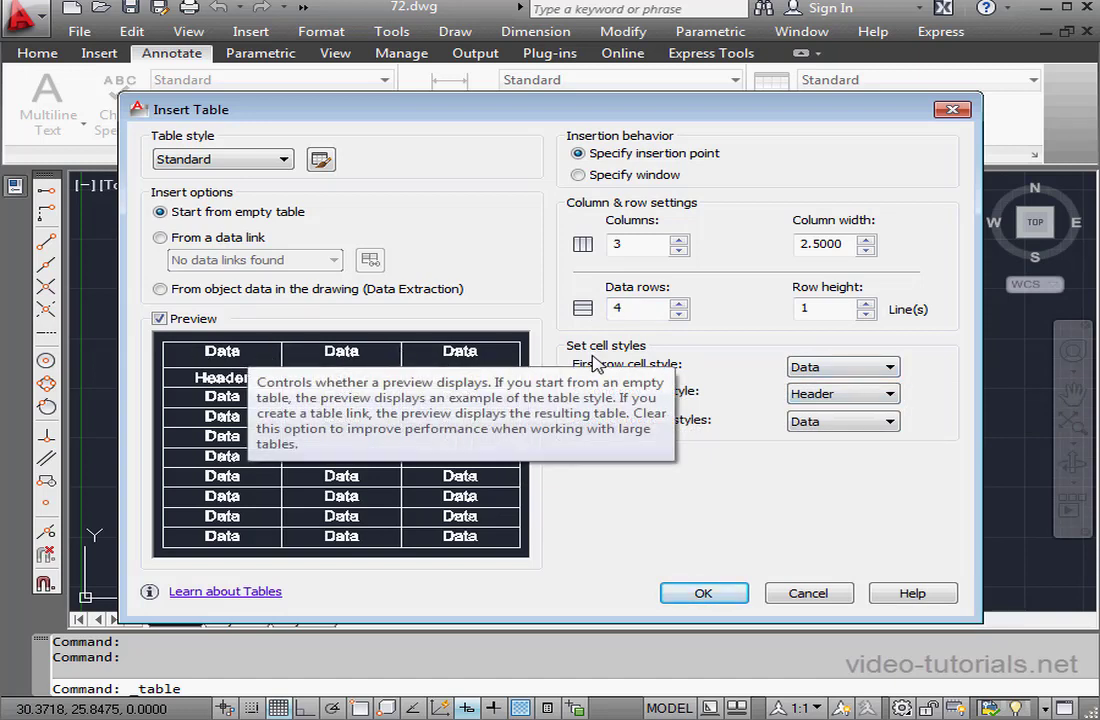
left_click(893, 370)
left_click(830, 412)
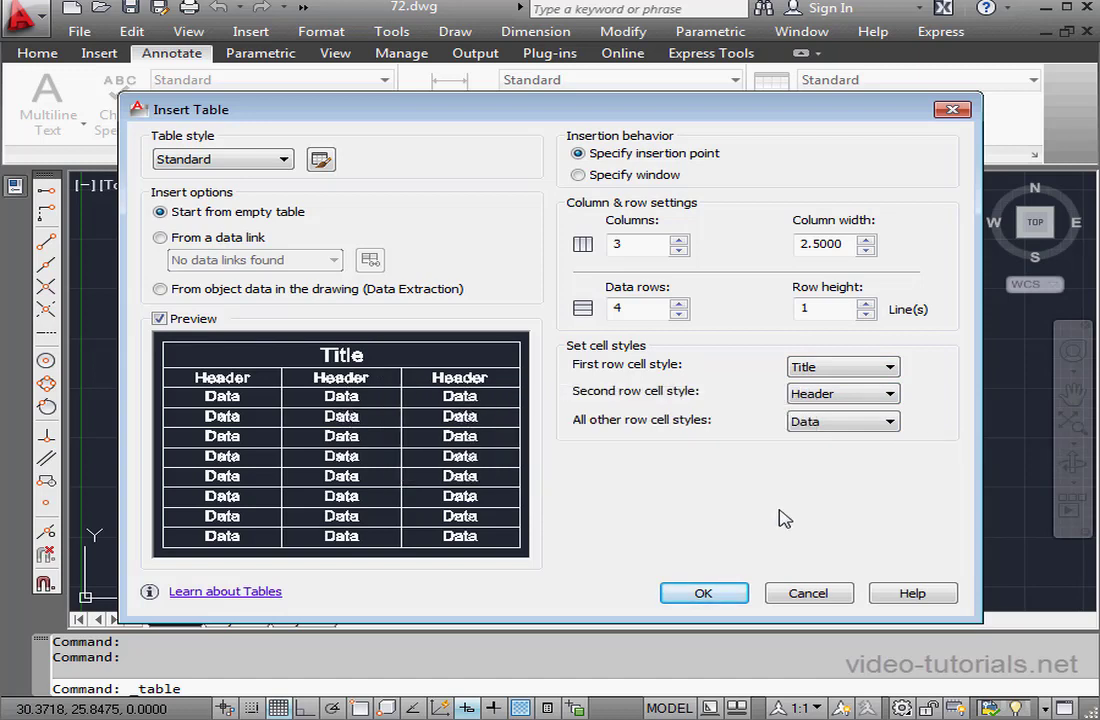
left_click(832, 394)
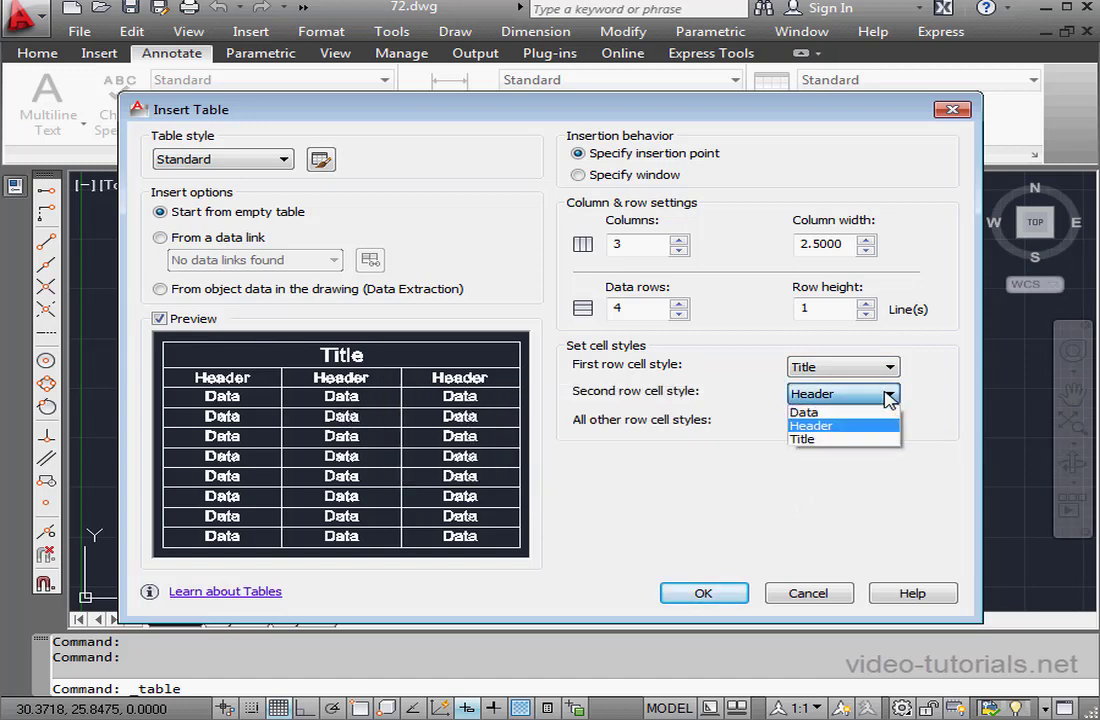
left_click(834, 426)
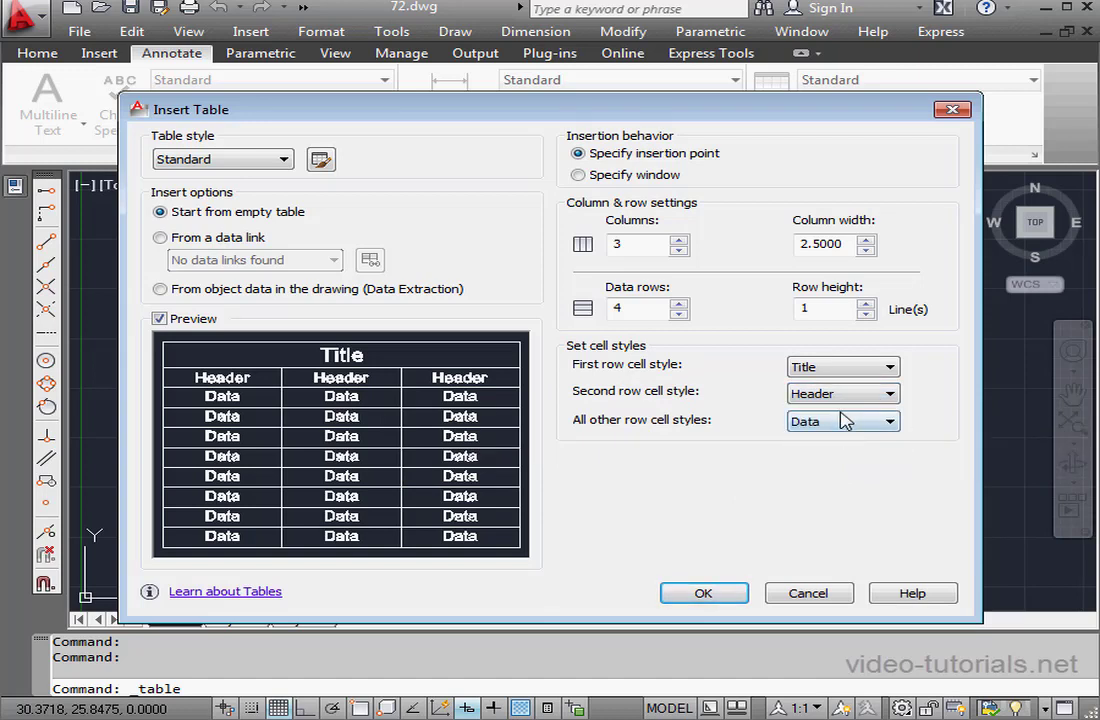
Place the table in the upper-left part of the drawing and enter "text" as its title.
left_click(719, 594)
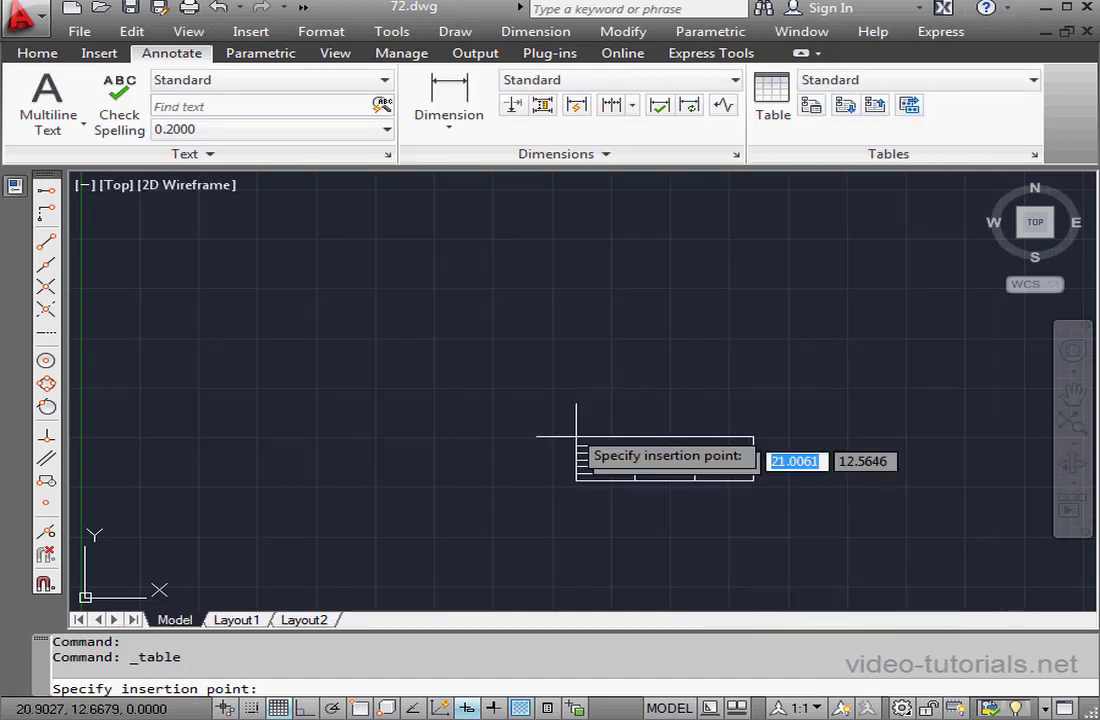
left_click(222, 247)
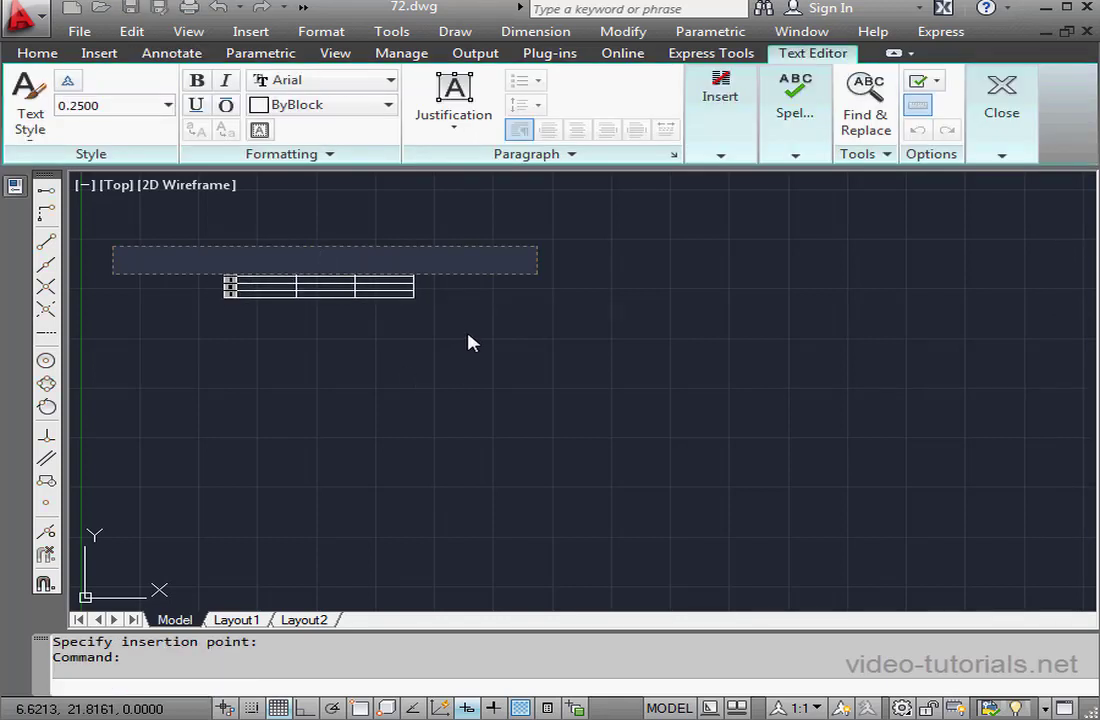
type("text")
key("Tab")
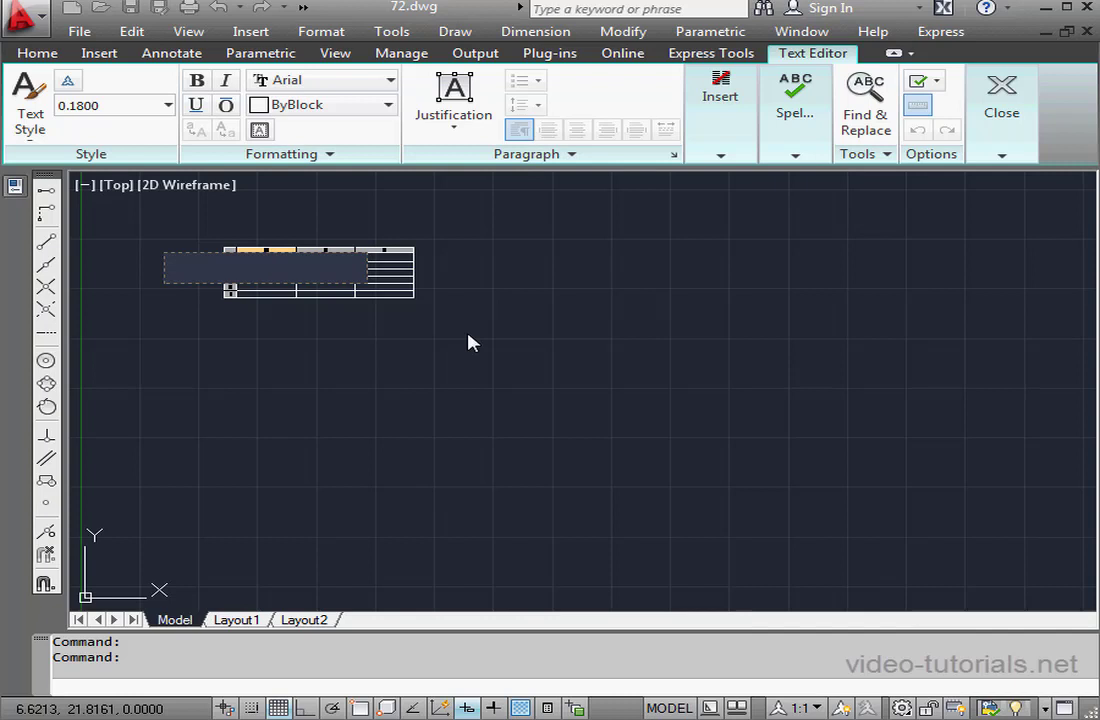
Enter "text" in the first header cell and finish editing the table text.
type("text")
key("Return")
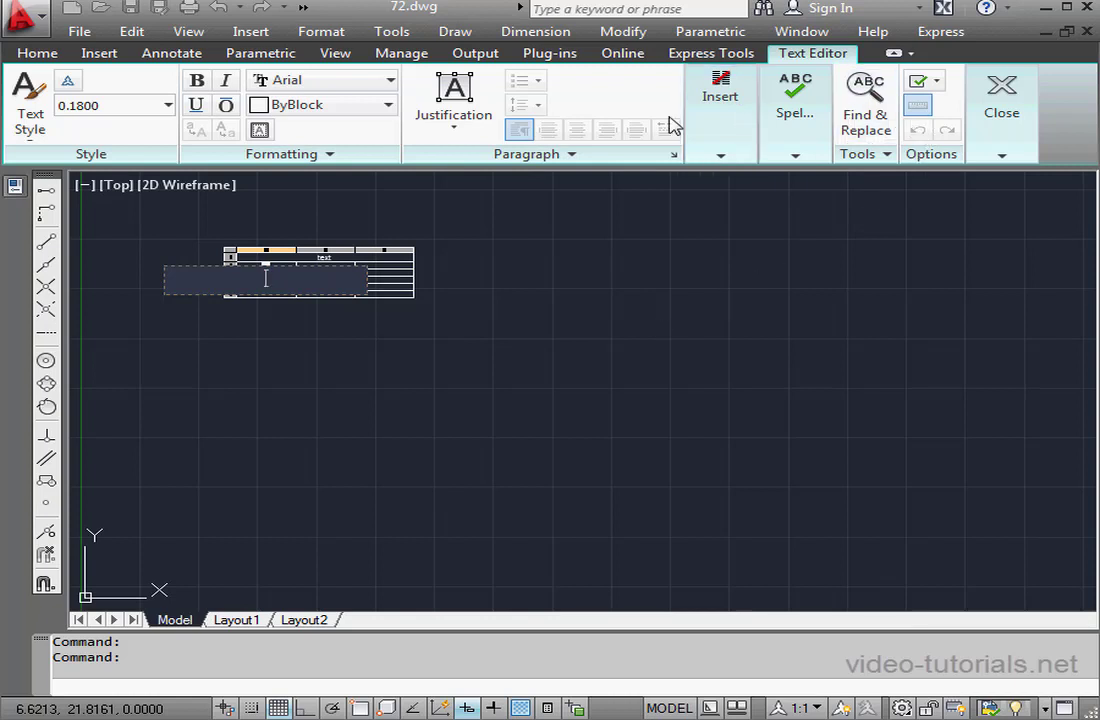
mouse_move(688, 160)
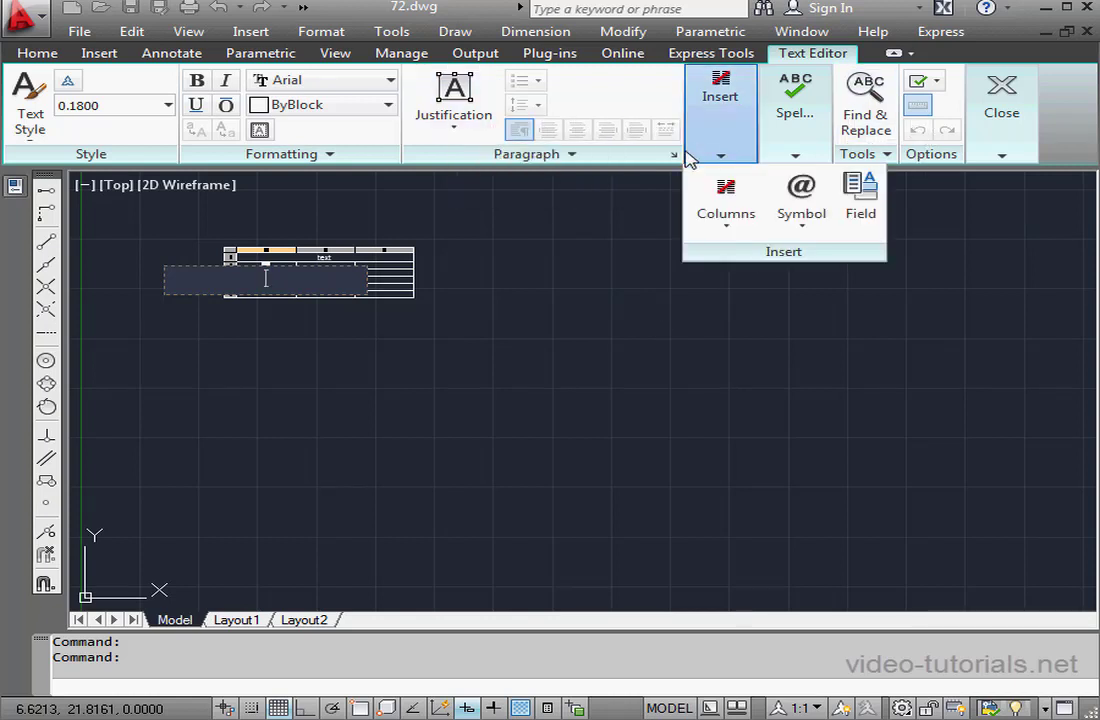
mouse_move(1002, 157)
left_click(1019, 196)
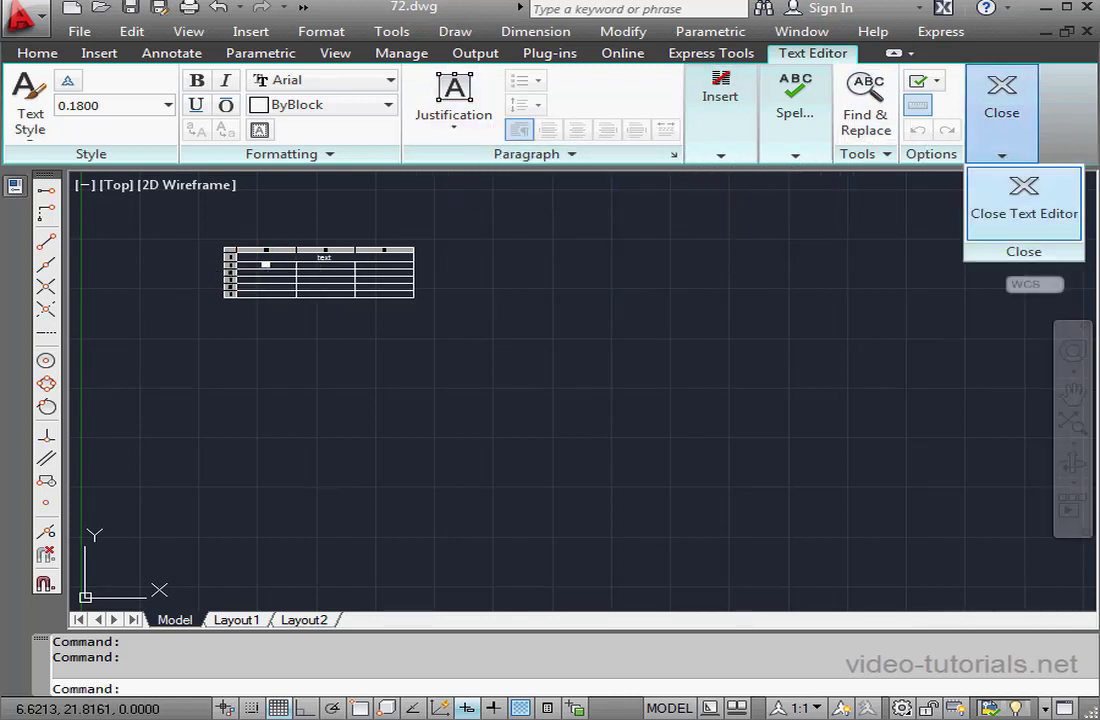
Select cell C4 and widen column C by stretching its left edge outward.
scroll(356, 300, "up", 4)
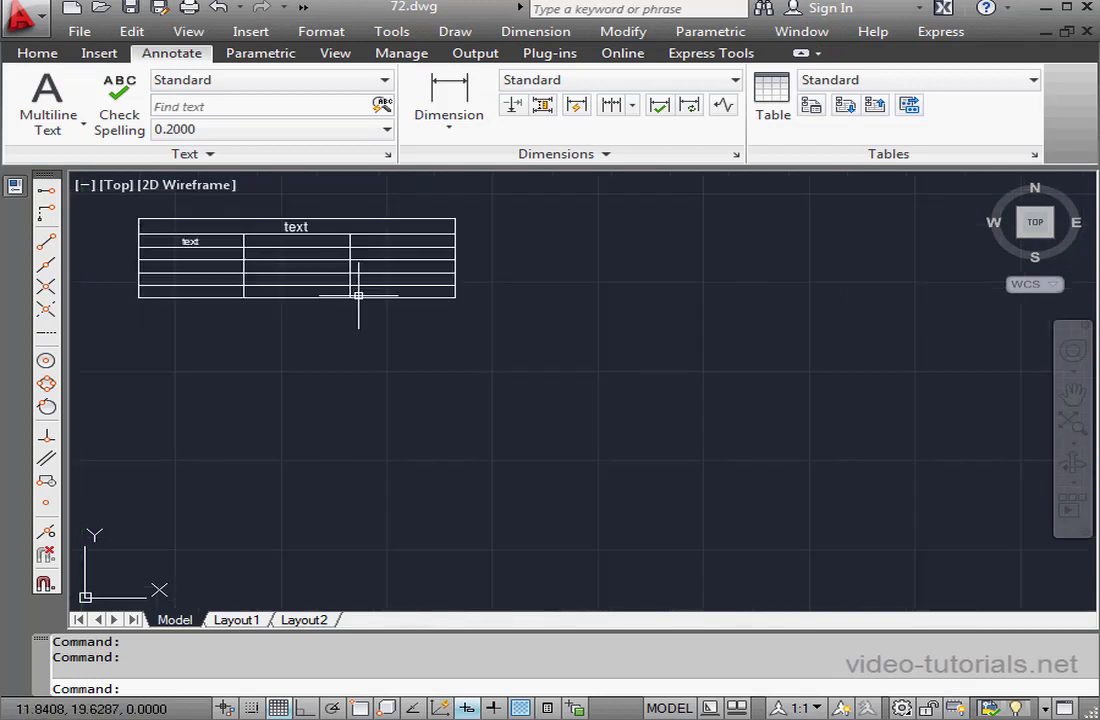
middle_click_drag(372, 301, 349, 377)
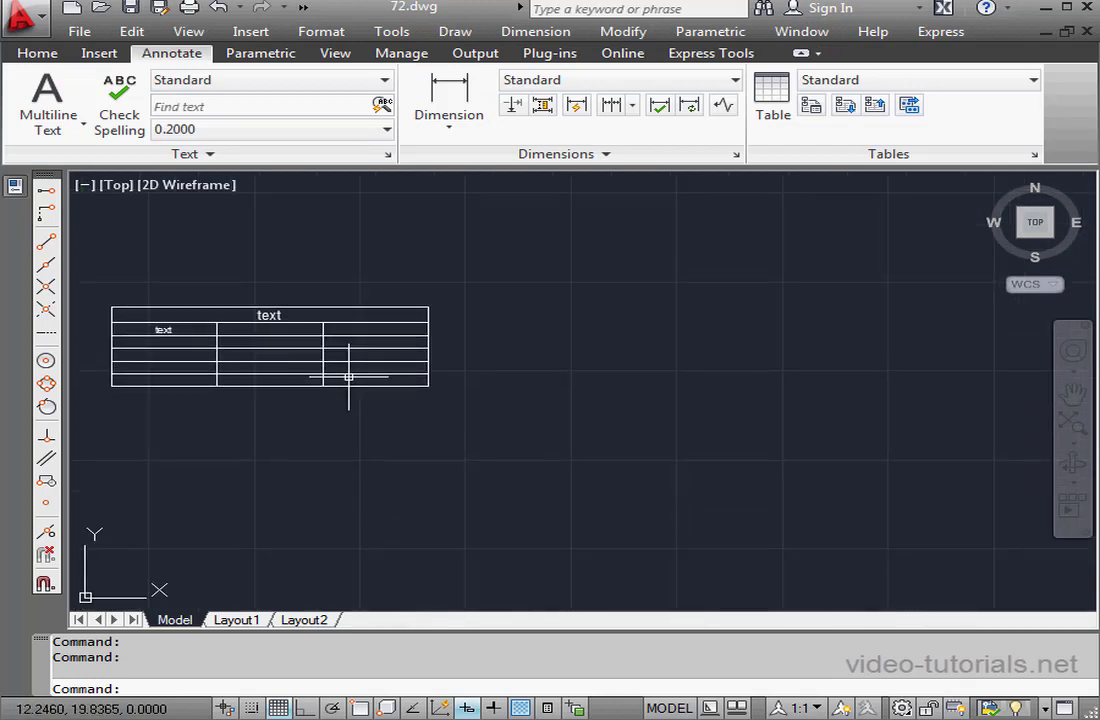
left_click(366, 355)
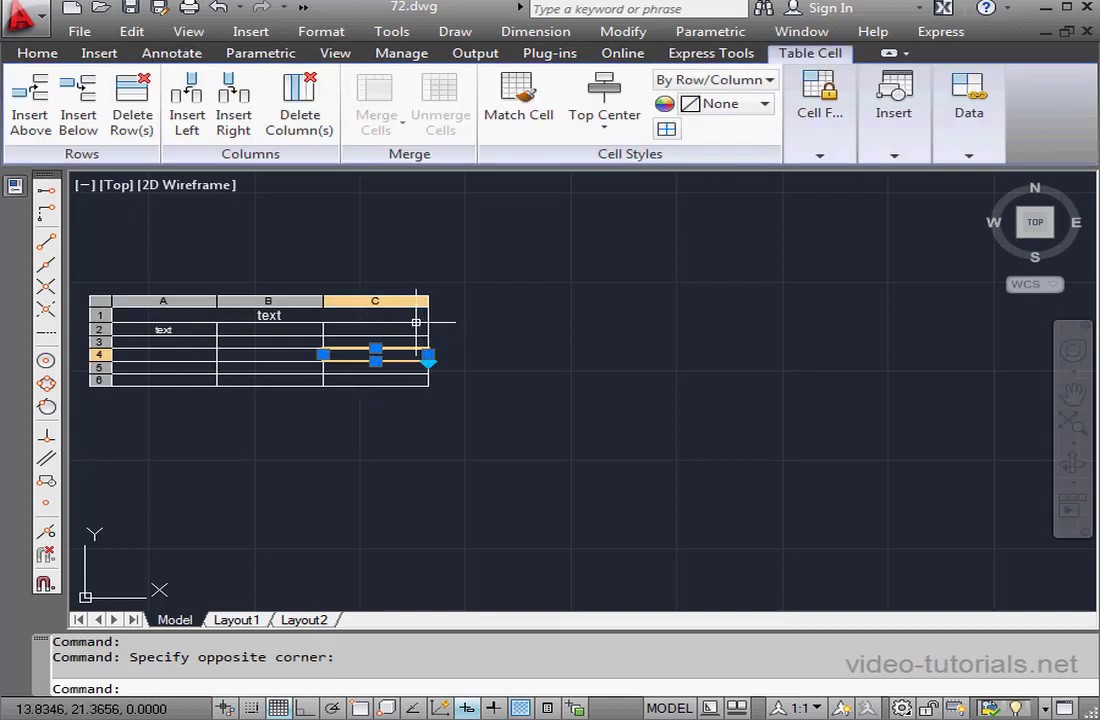
left_click(323, 354)
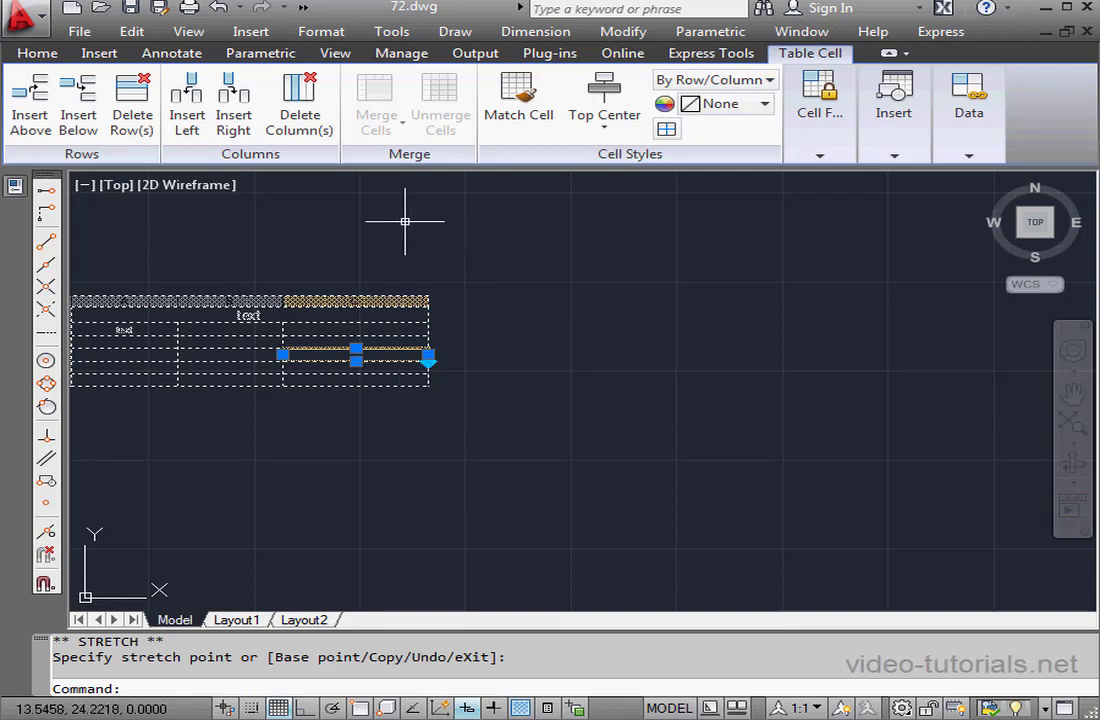
Insert a column to the right of column C and delete the extra column again.
left_click(233, 110)
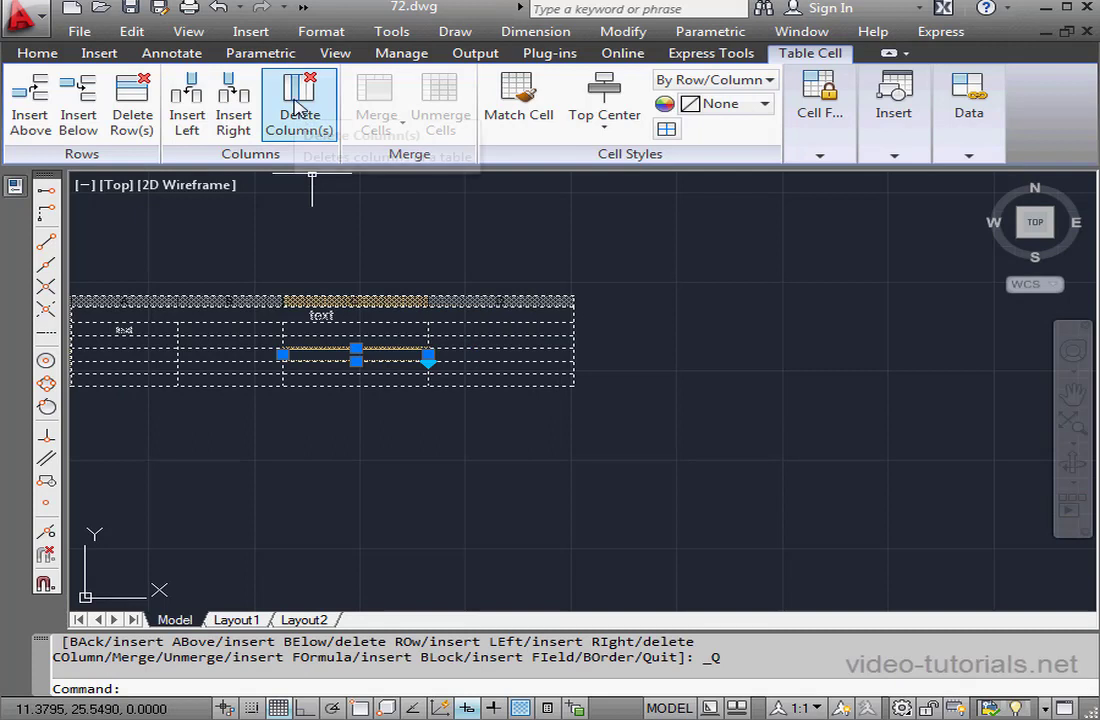
left_click(295, 107)
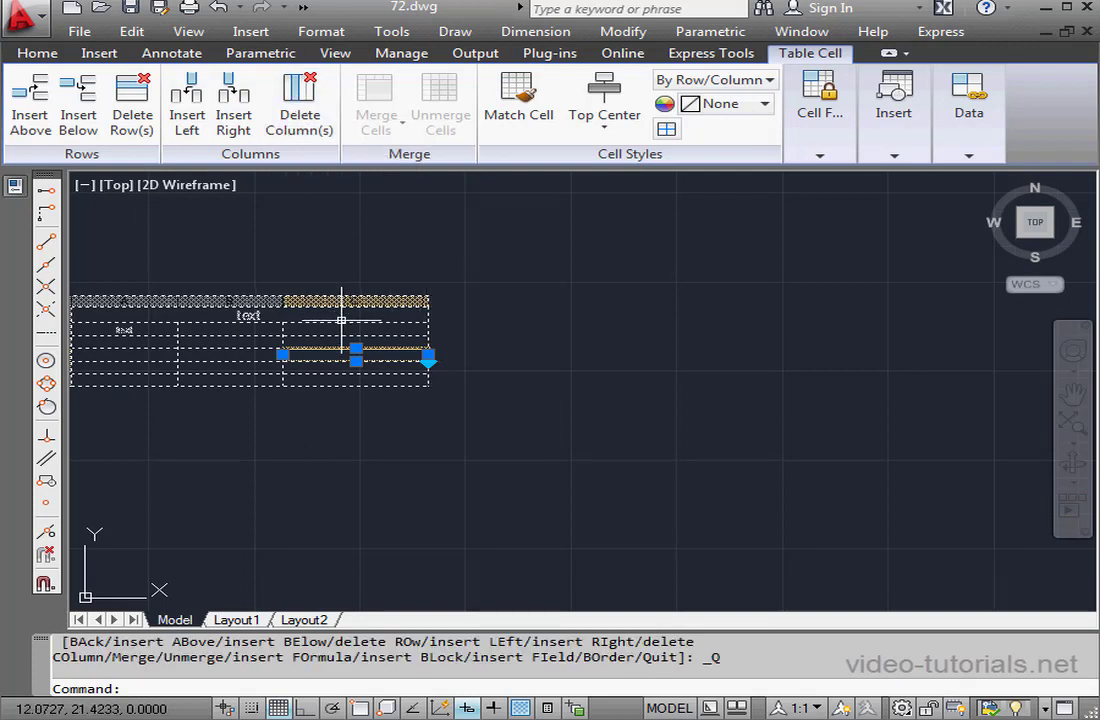
Set the cell locking of cell C4 to Unlocked and clear the selection.
left_click(822, 158)
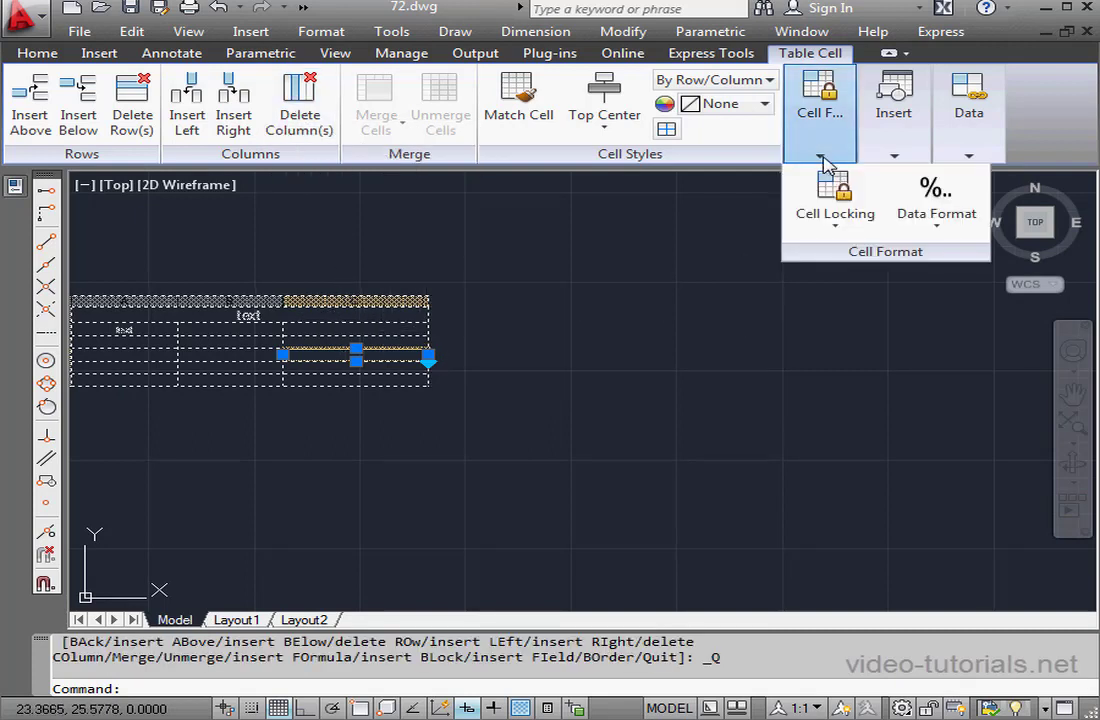
left_click(836, 226)
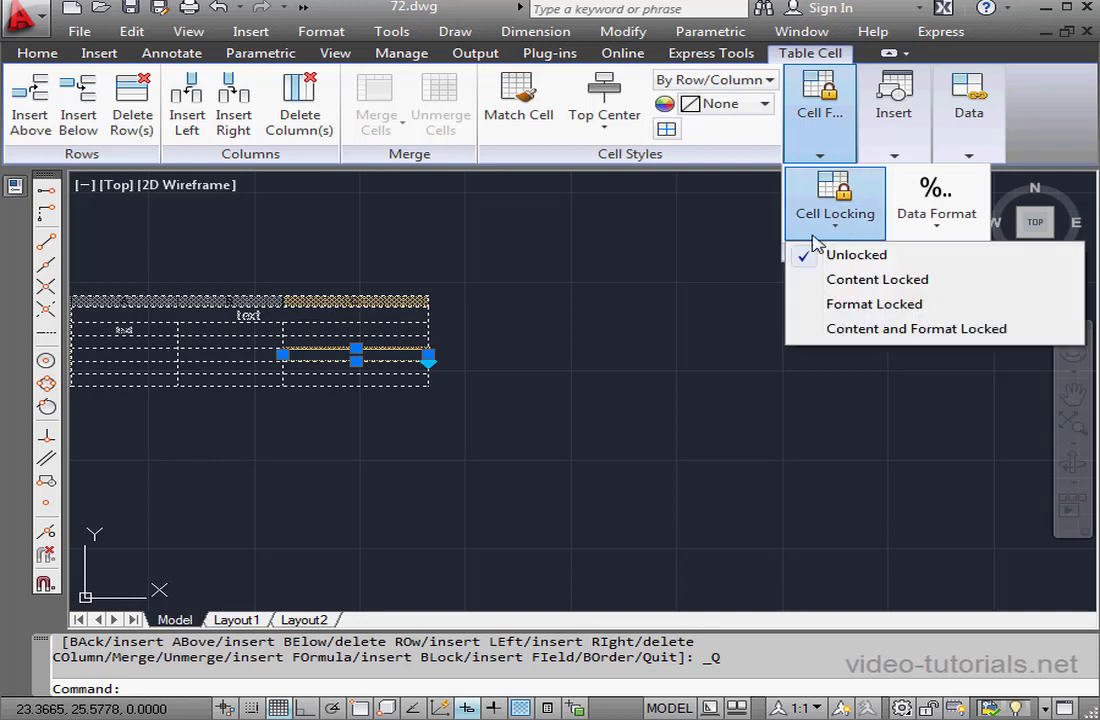
left_click(840, 255)
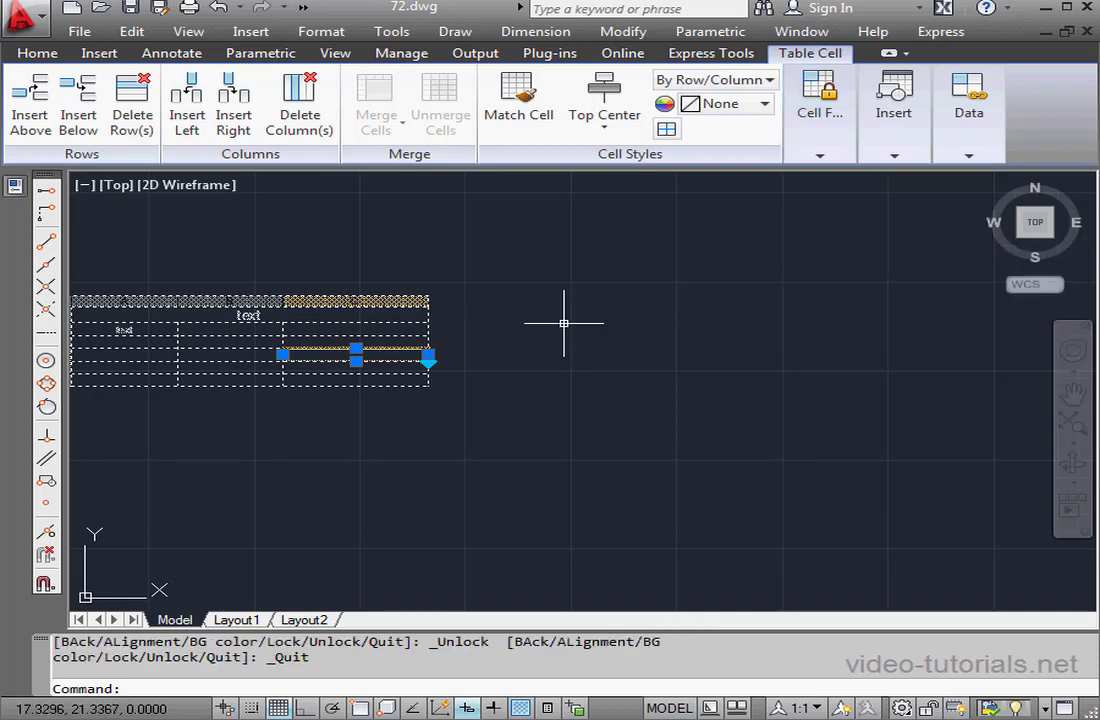
key("Escape")
Select the whole table and move it to the left and slightly up by its upper-left corner.
scroll(265, 281, "up", 3)
middle_click_drag(265, 281, 466, 274)
scroll(466, 274, "down", 4)
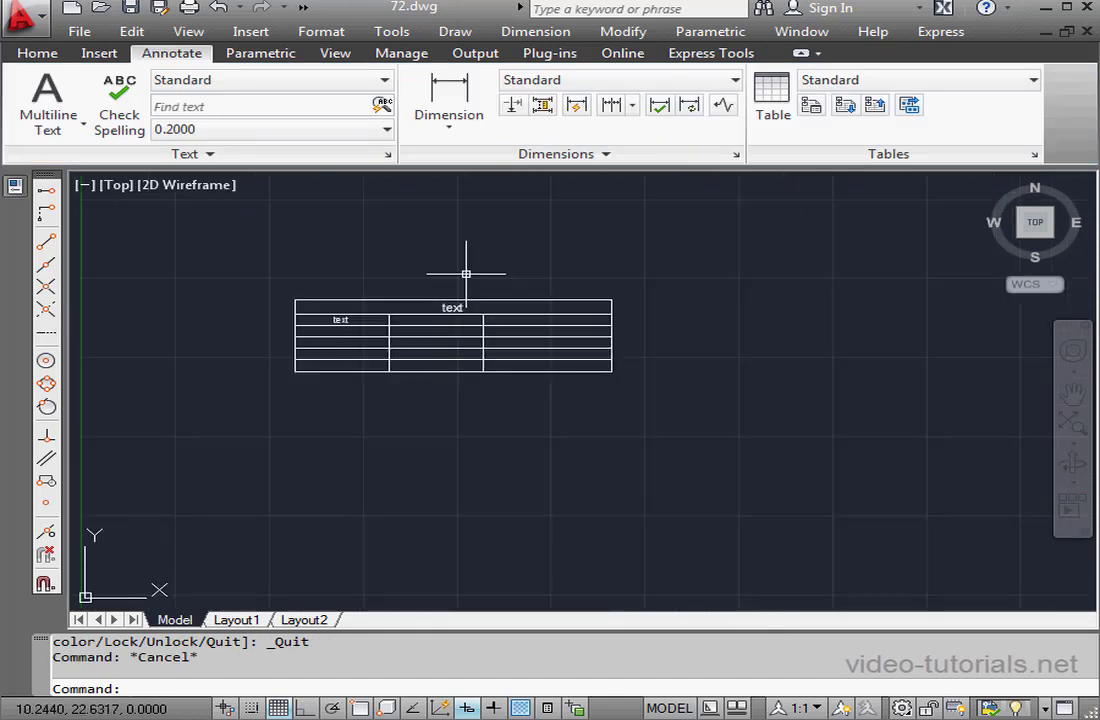
left_click(485, 299)
left_click(486, 300)
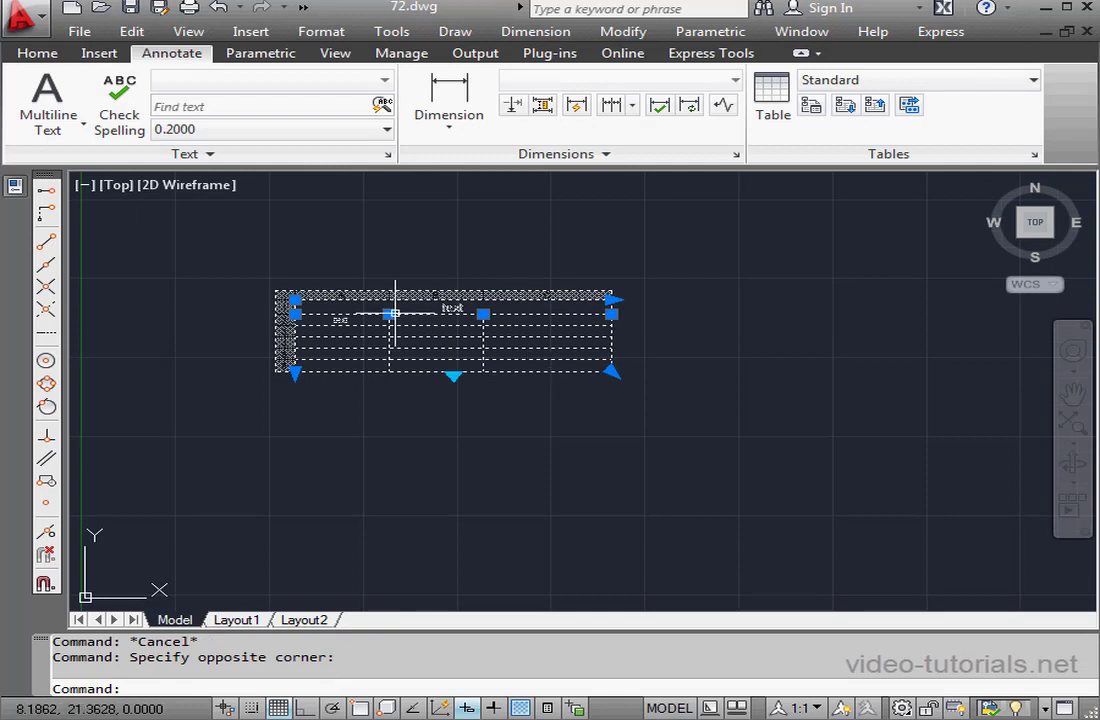
left_click(295, 299)
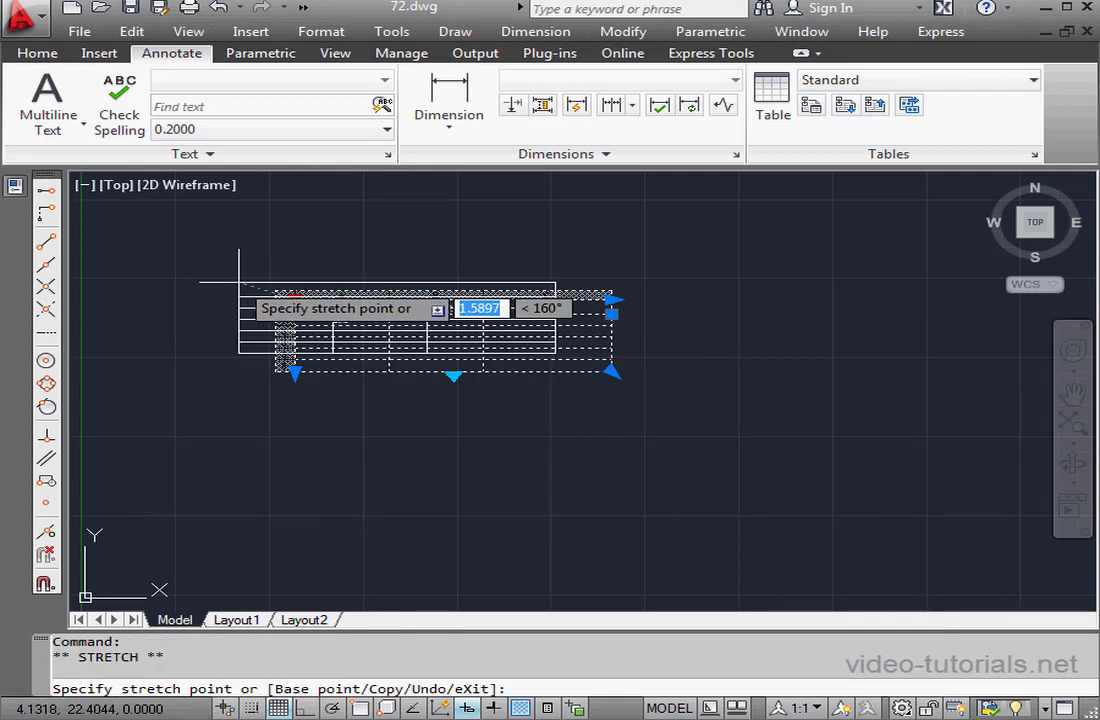
left_click(184, 274)
Stretch the table's width uniformly to the right and shift the divider between columns B and C rightward.
left_click(521, 285)
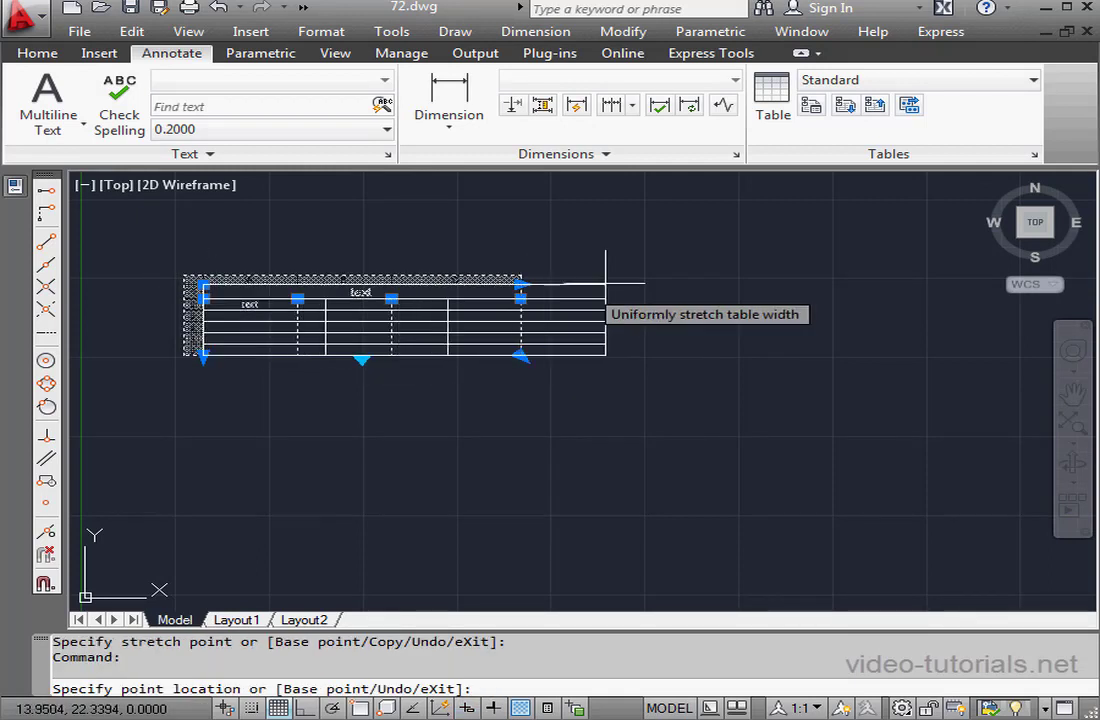
left_click(606, 284)
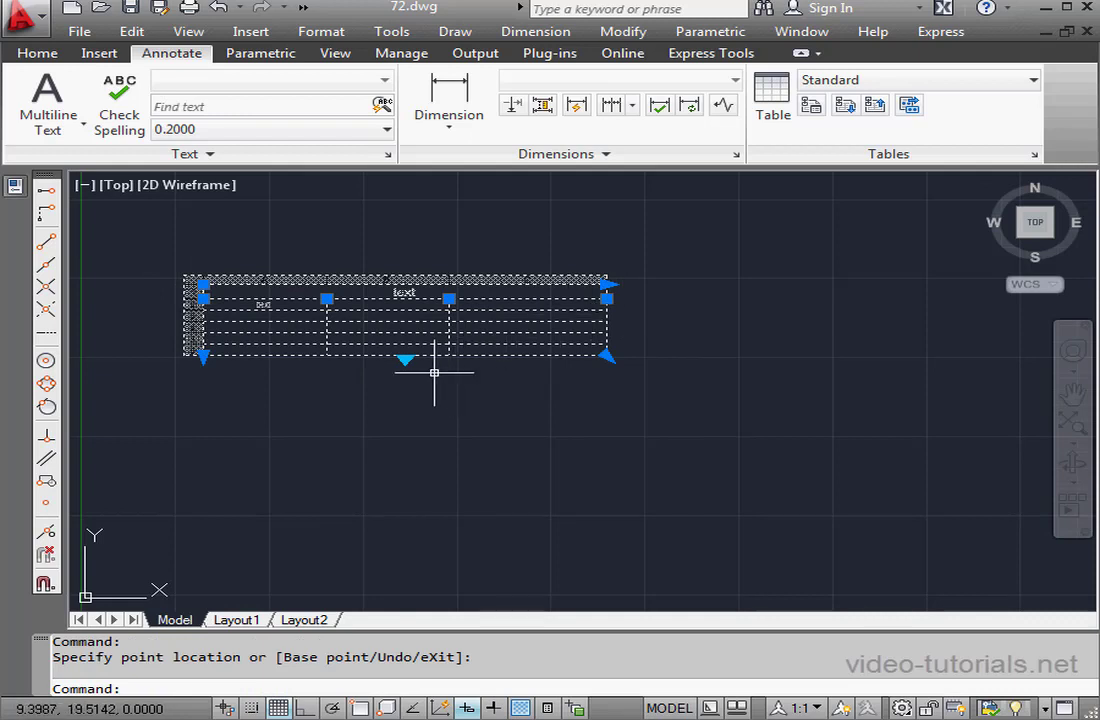
left_click(449, 298)
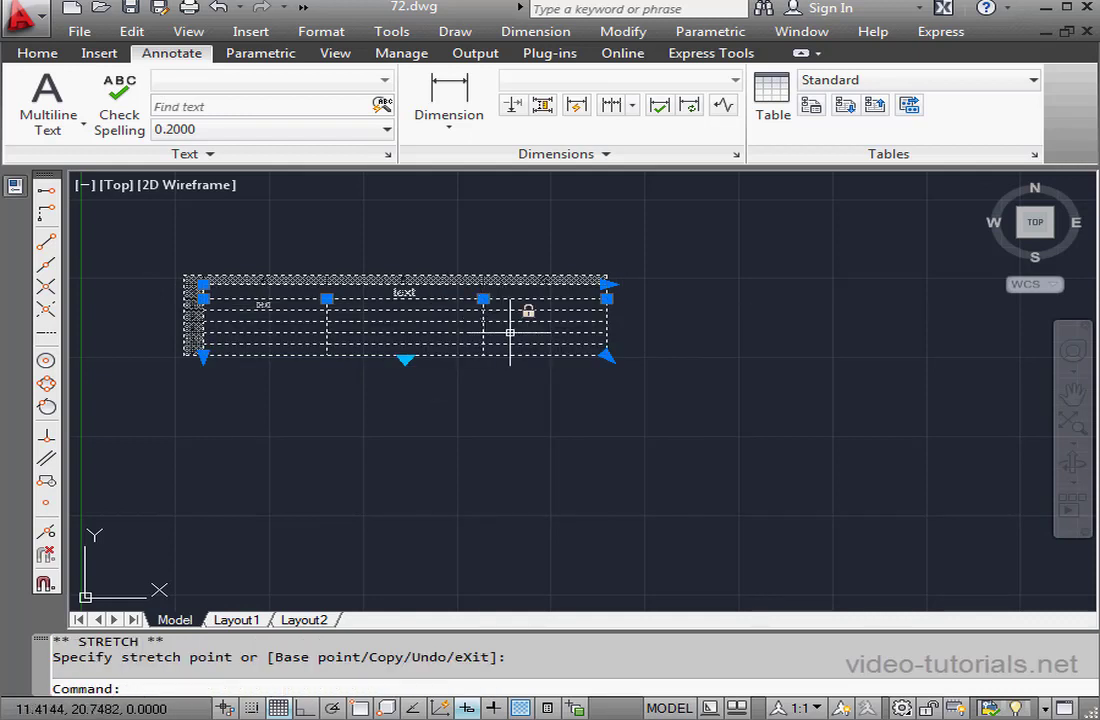
Raise the table's break height by two rows so its last two rows split off into a second part.
left_click(407, 360)
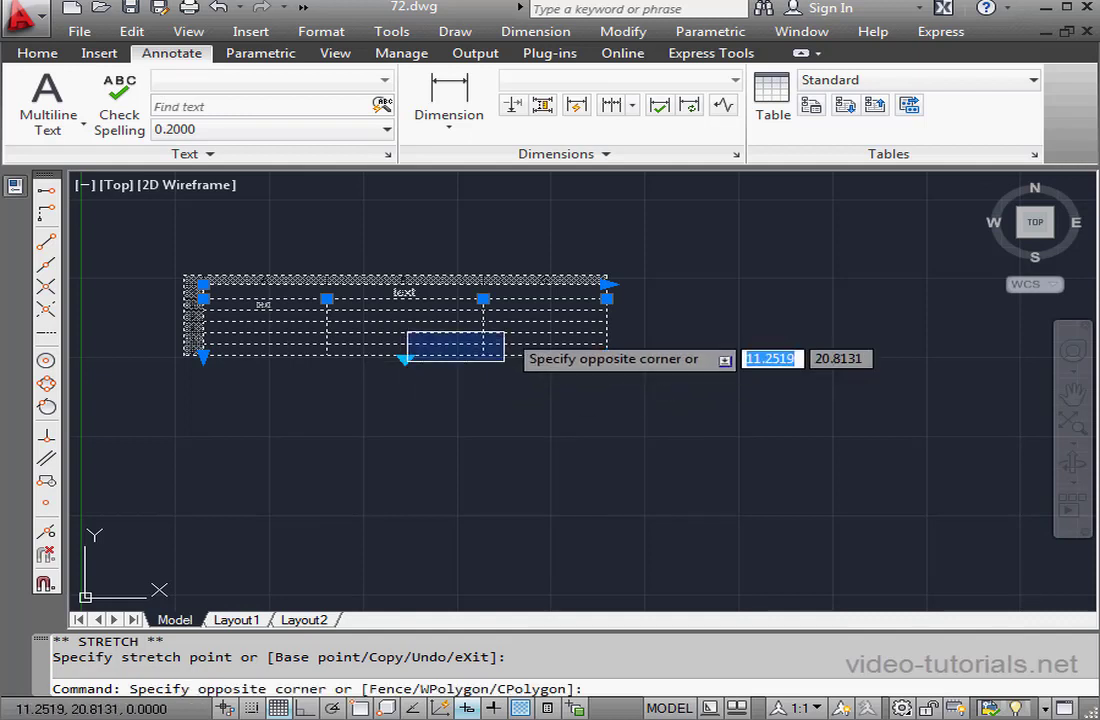
left_click(405, 360)
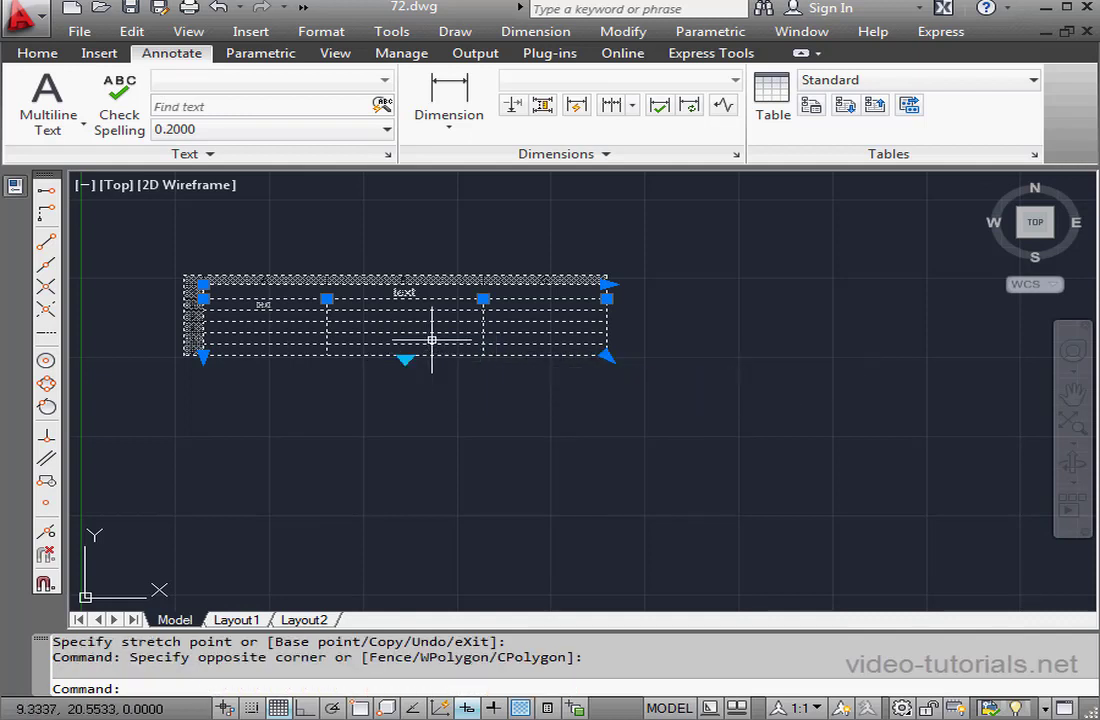
left_click(405, 360)
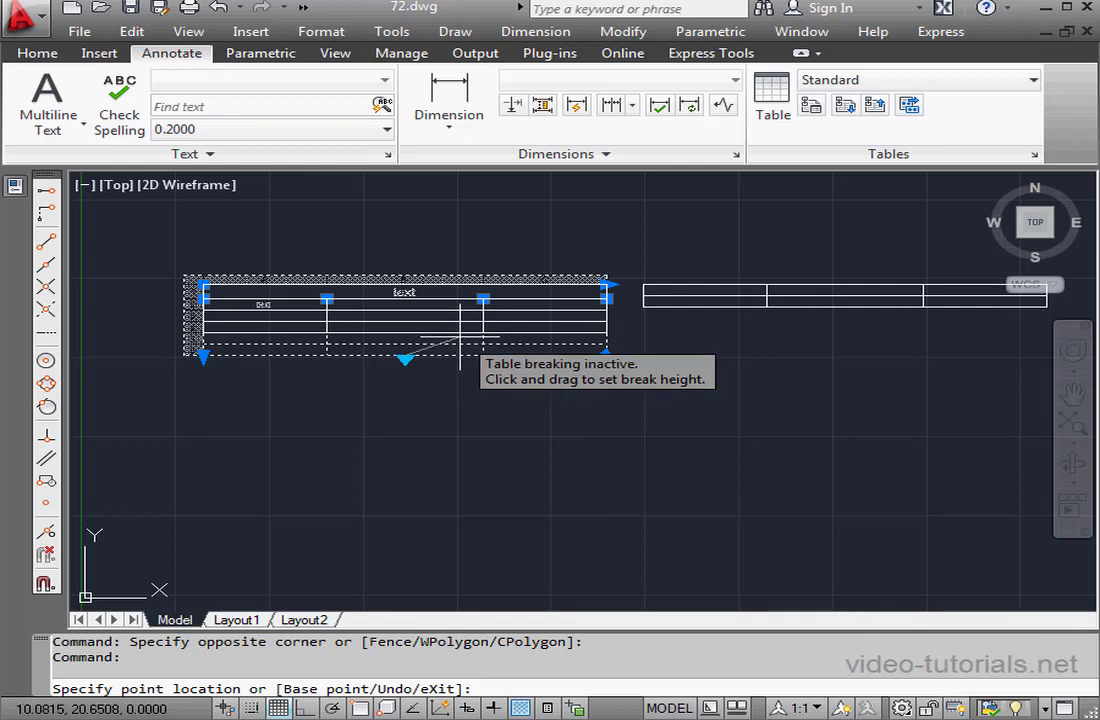
left_click(461, 335)
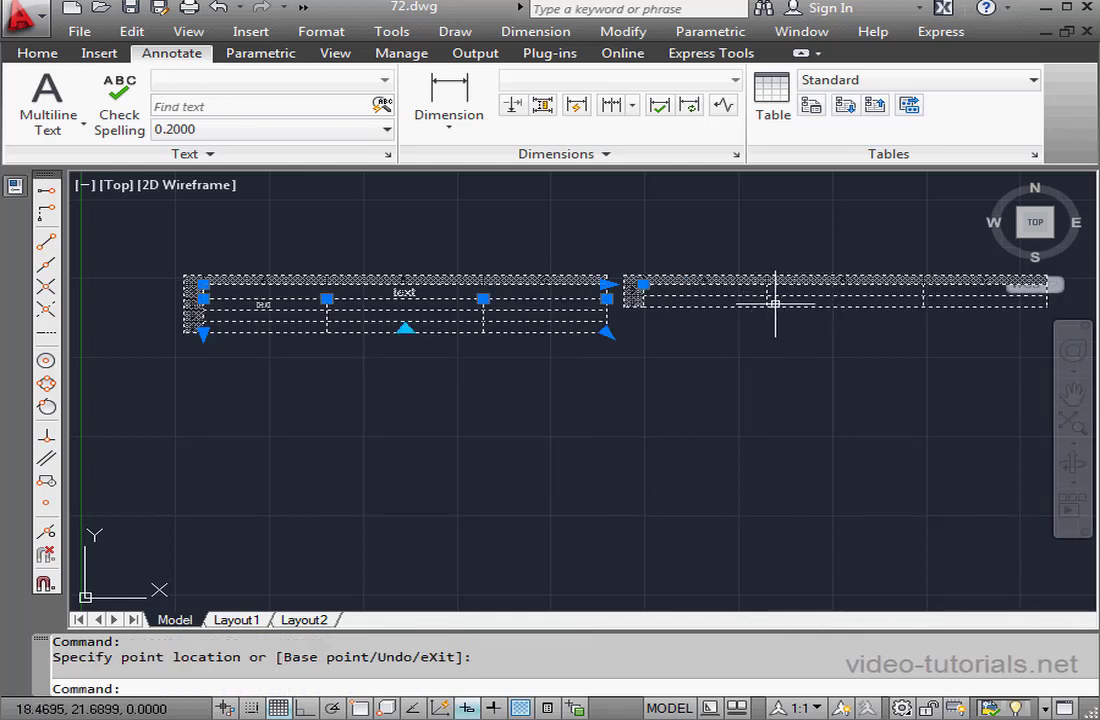
Lower the break height to below the last row to rejoin the table, and clear the selection.
left_click(403, 327)
left_click(482, 377)
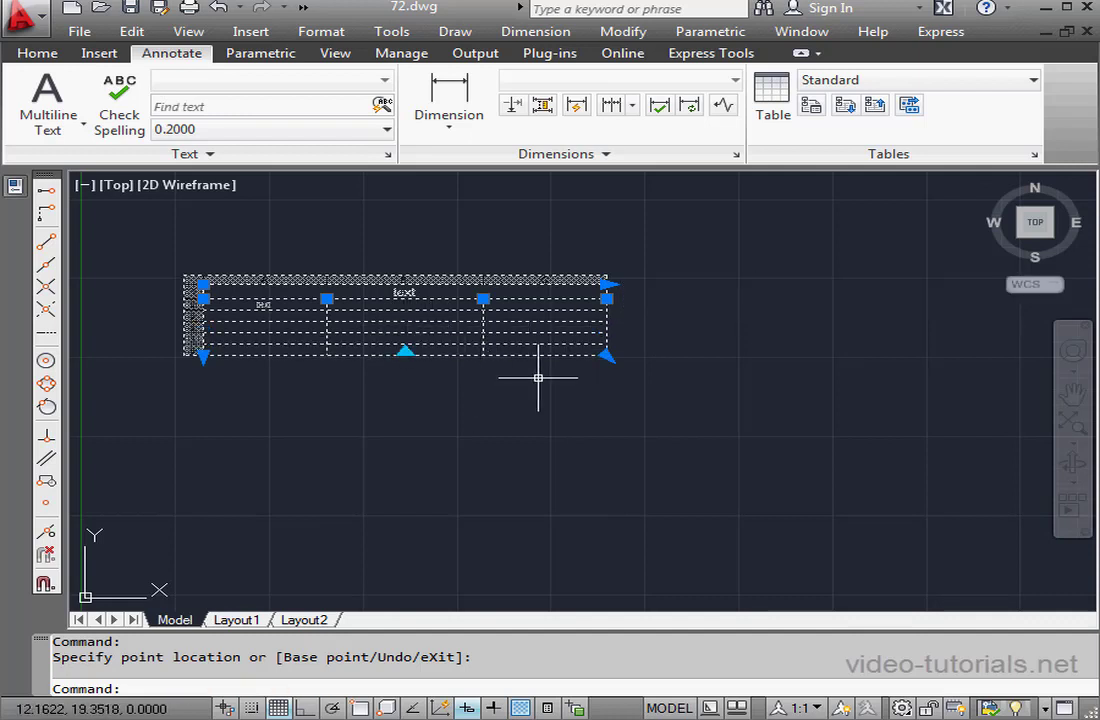
key("Escape")
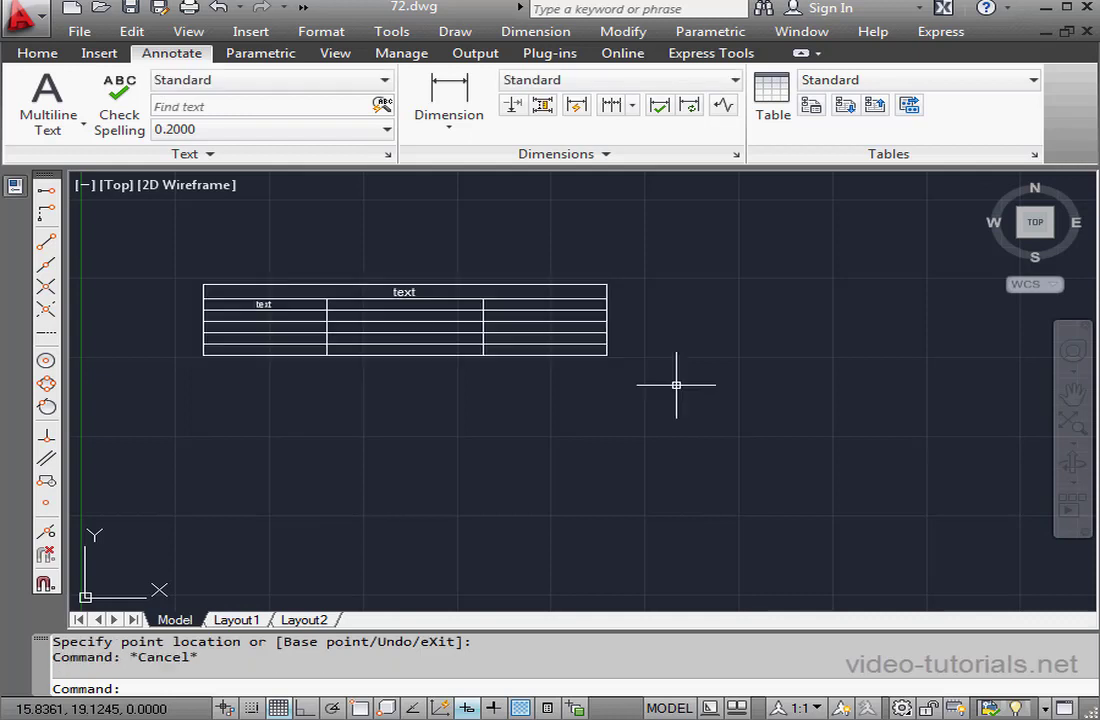
Start a new table from a data link and create a new Excel data link named My Table.
scroll(776, 439, "down", 1)
middle_click_drag(776, 439, 621, 351)
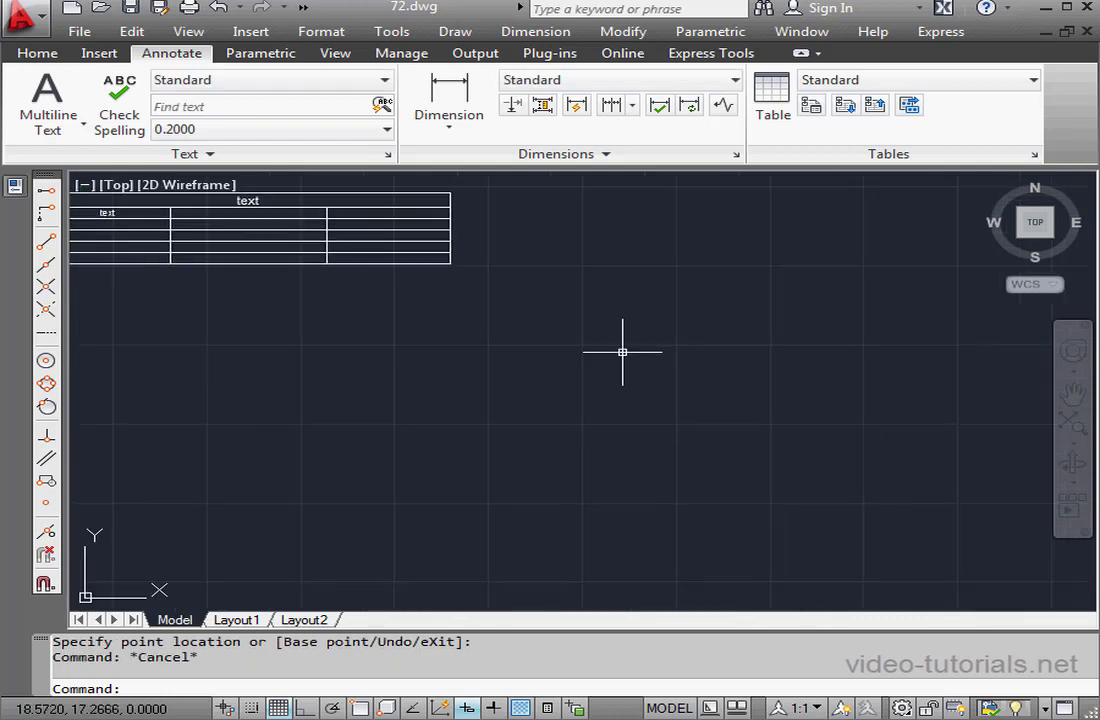
left_click(773, 103)
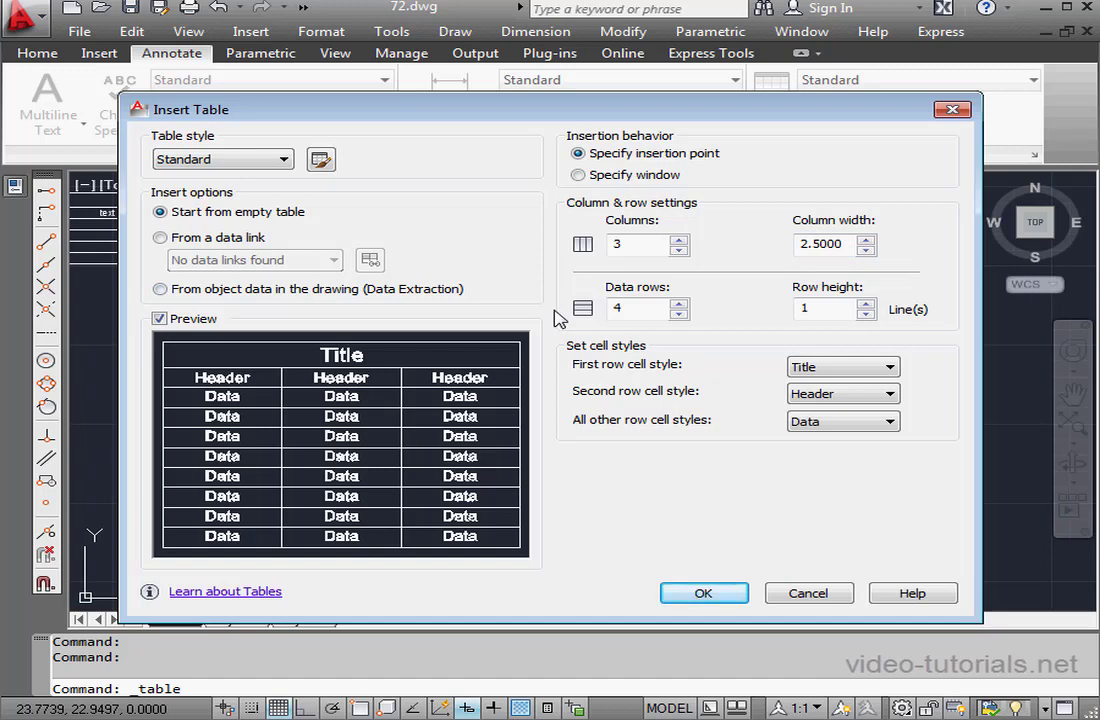
left_click(162, 238)
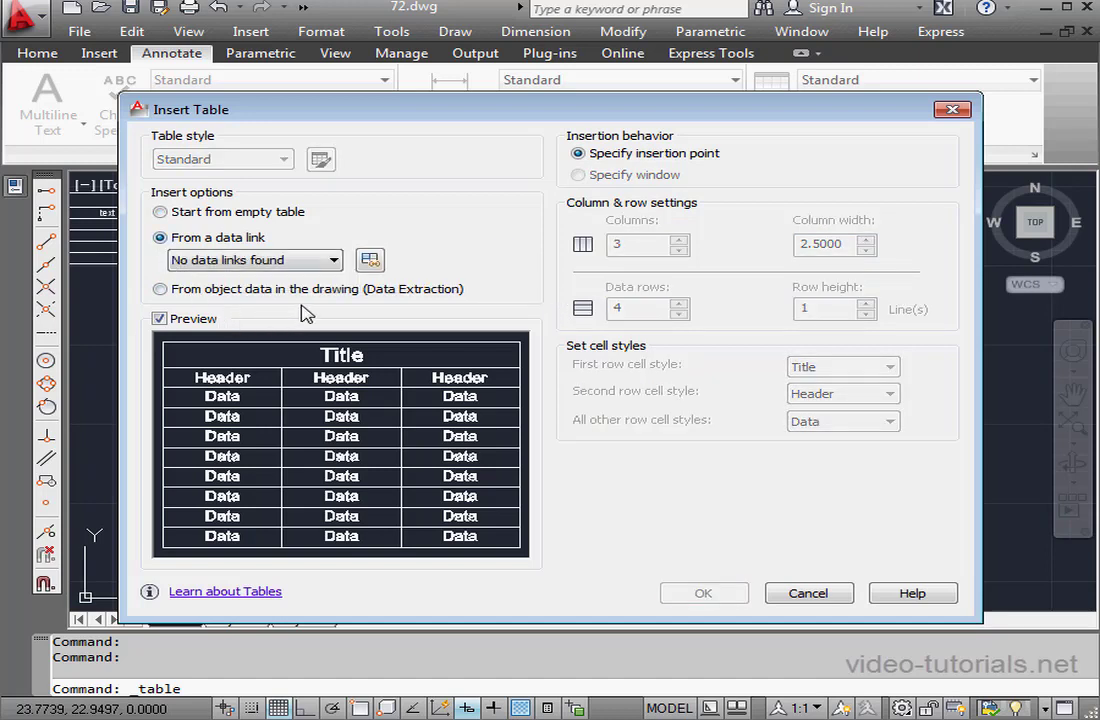
left_click(370, 261)
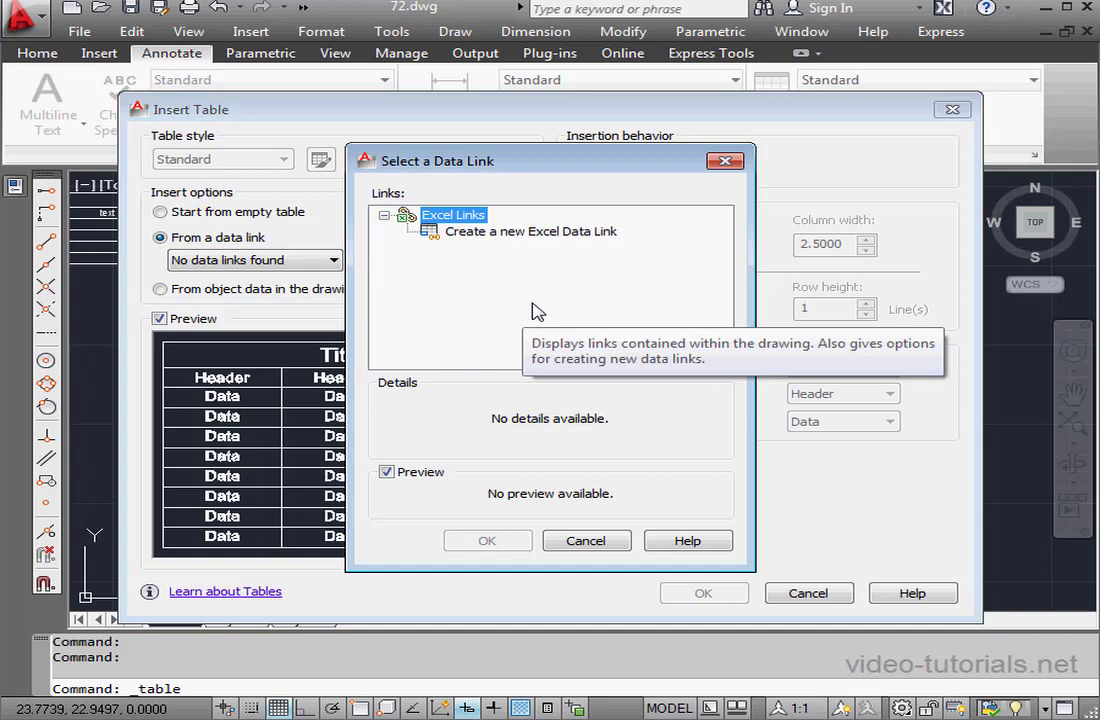
double_click(548, 235)
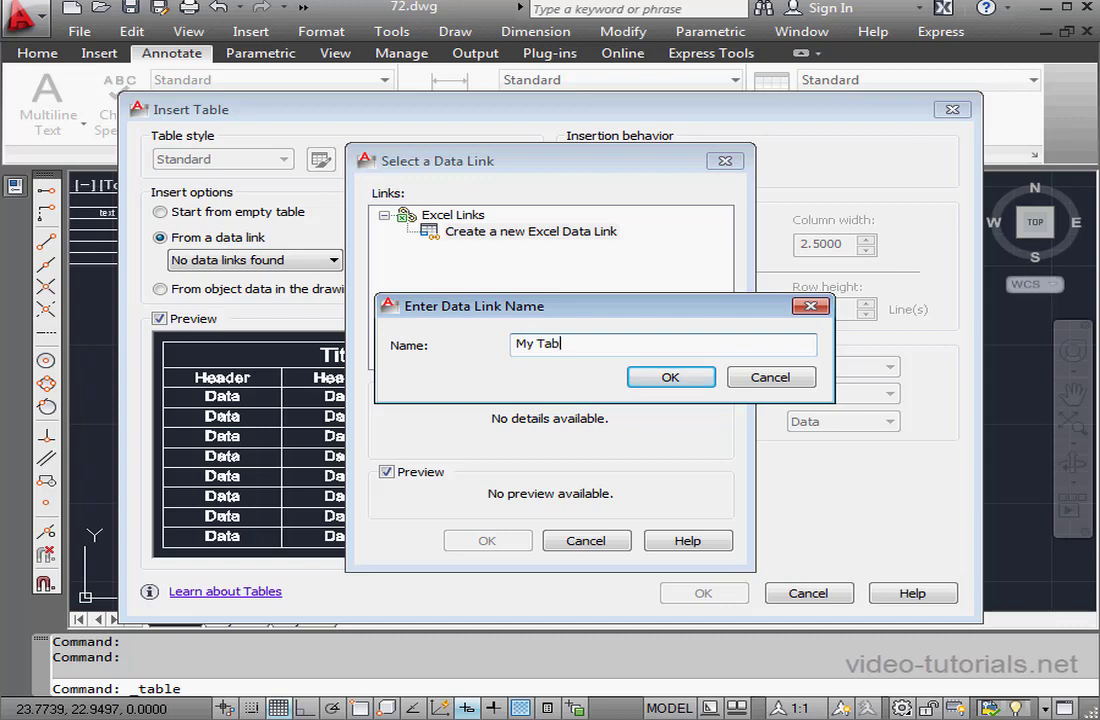
left_click(665, 376)
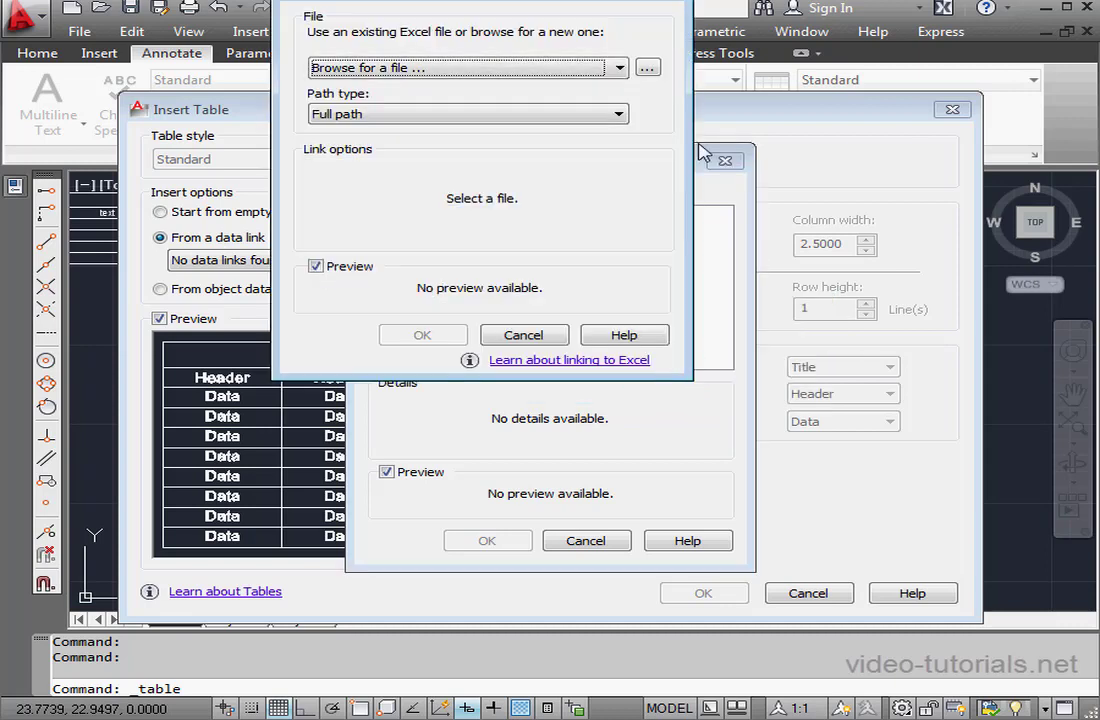
Browse for the data link's source file and filter the files to Comma Delimited (*.csv).
left_click_drag(556, 0, 570, 91)
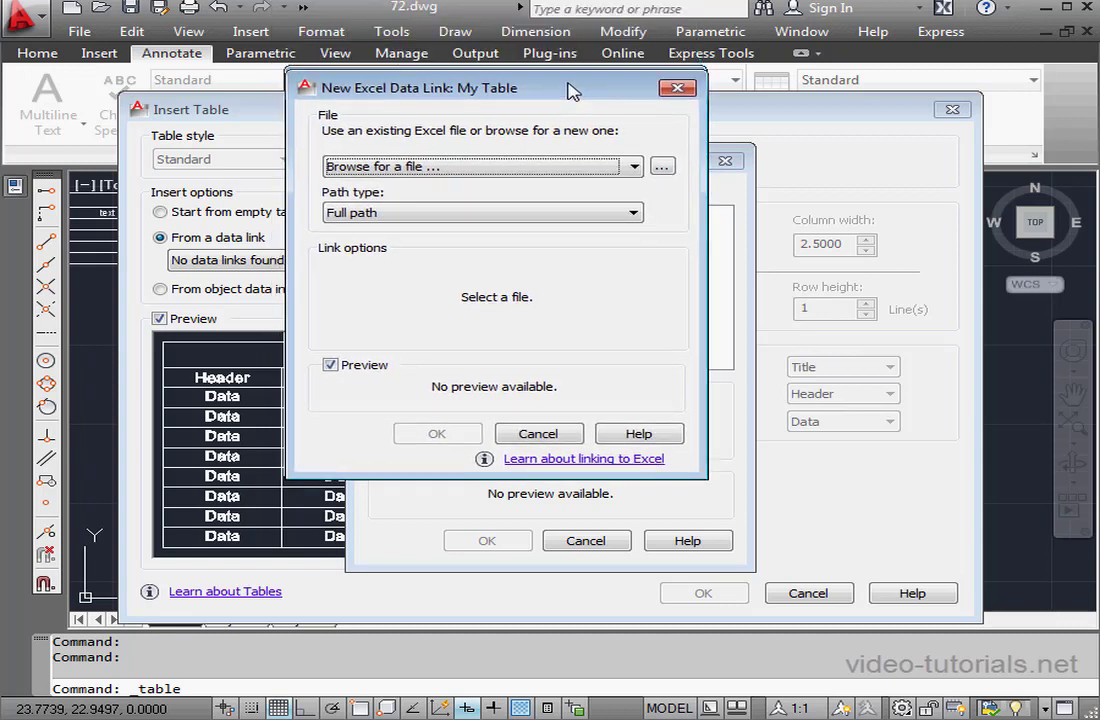
left_click(664, 166)
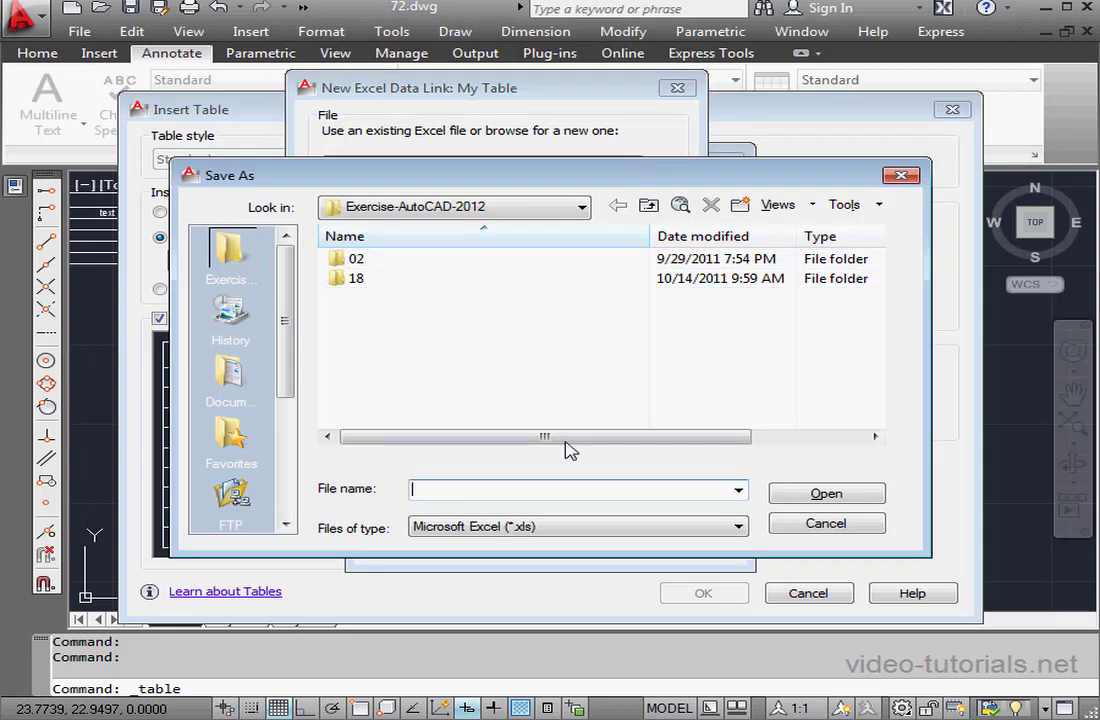
left_click(740, 530)
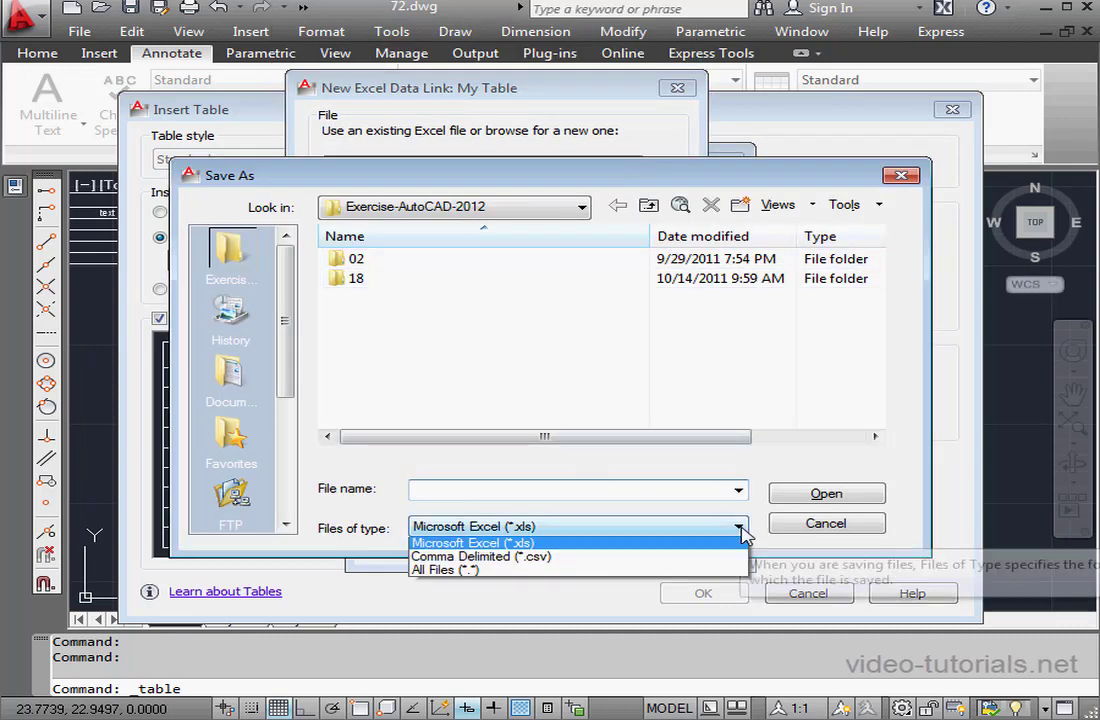
left_click(553, 558)
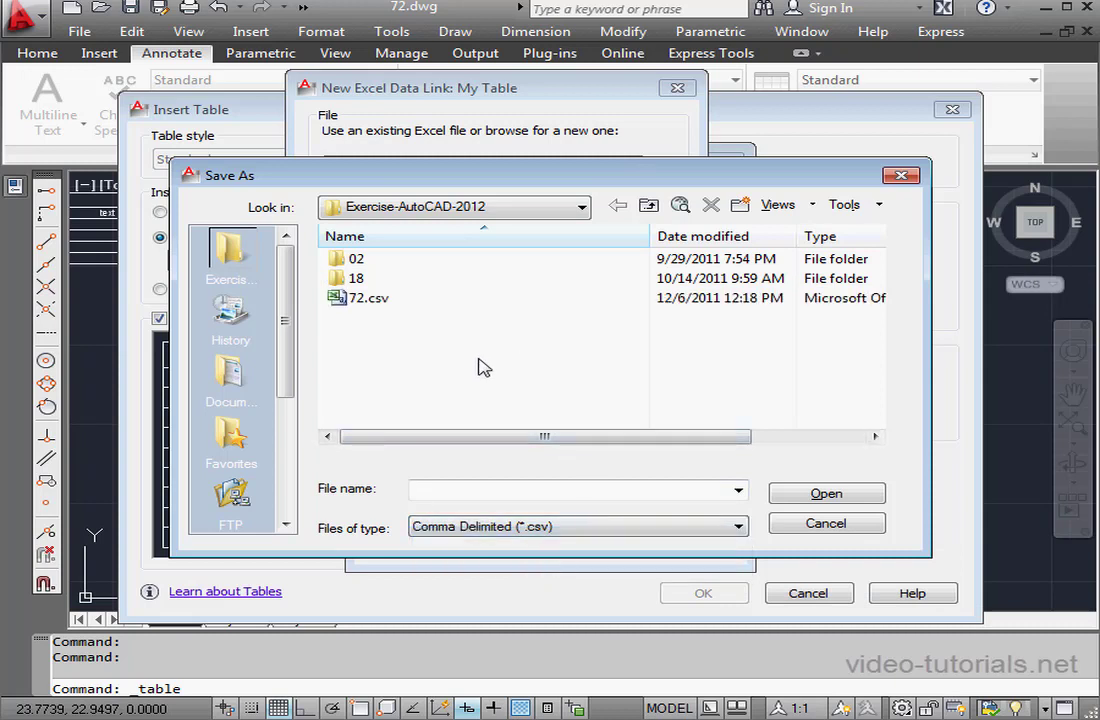
Switch to Notepad to examine the contents of 72.csv, and move its window out of the way.
key("alt+Tab")
left_click_drag(792, 250, 637, 196)
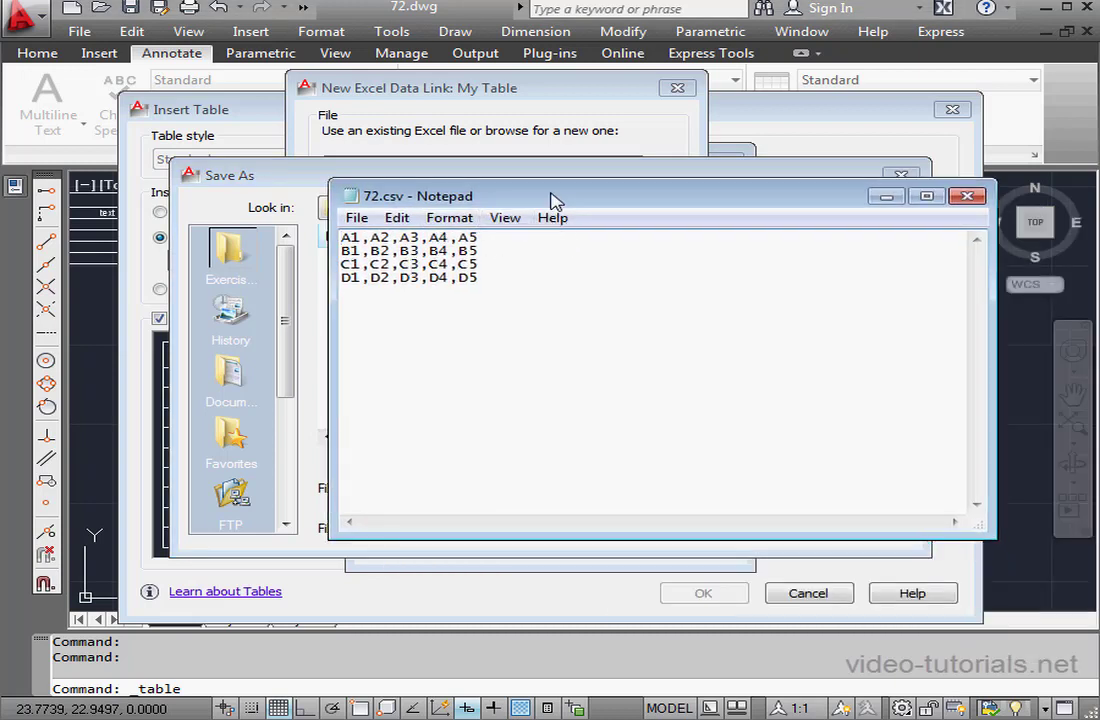
left_click_drag(552, 201, 1099, 205)
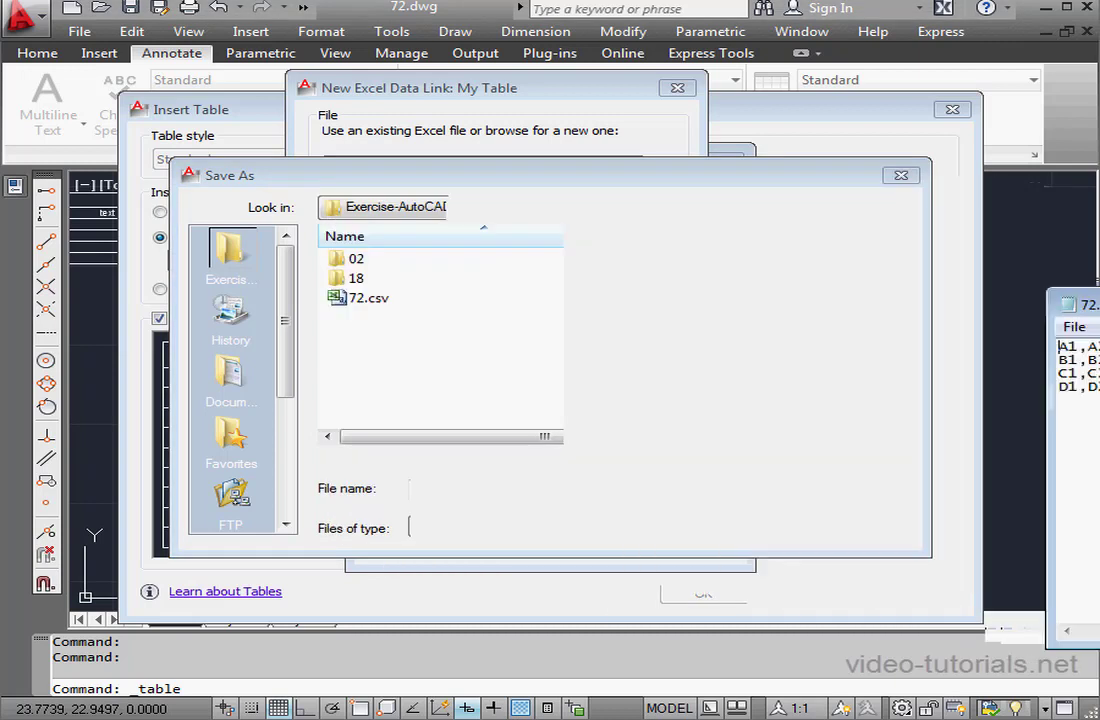
Use 72.csv as the source of the My Table link, with full path and the entire sheet linked.
left_click(363, 299)
left_click(826, 494)
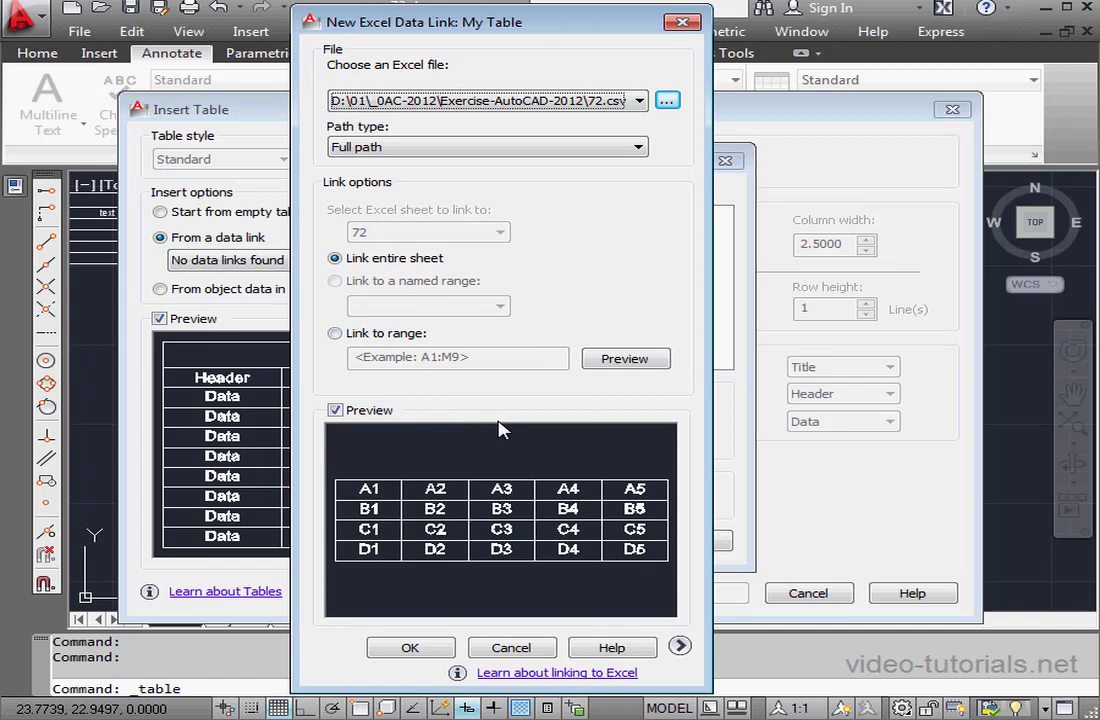
left_click(433, 655)
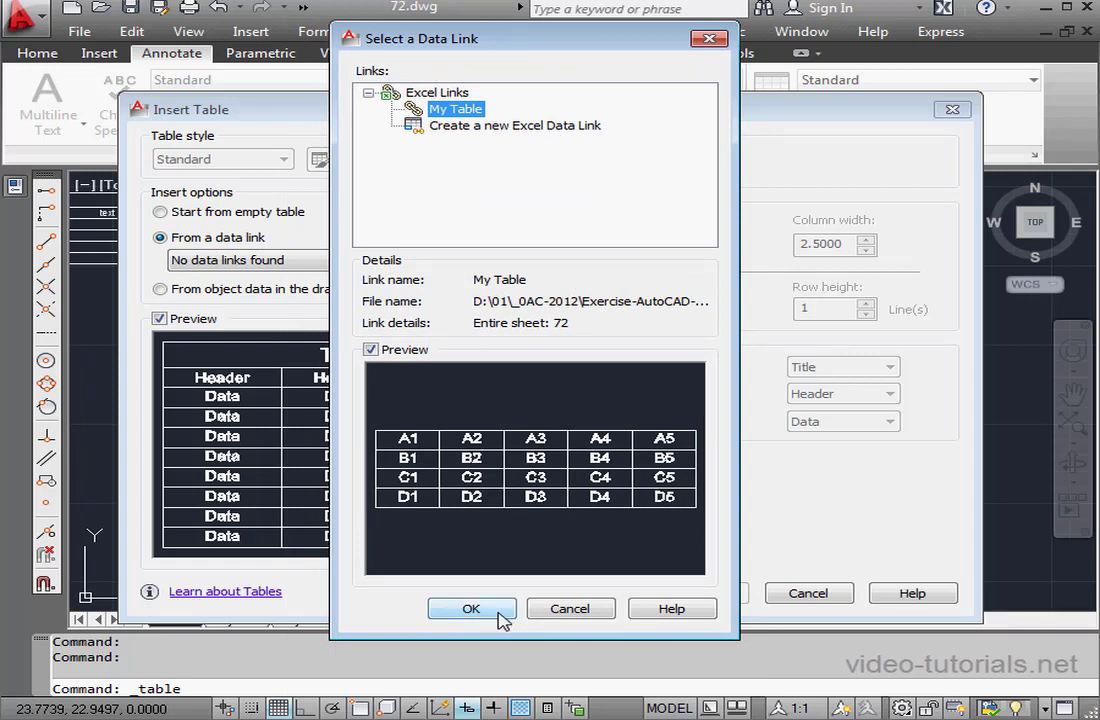
Accept the My Table data link and insert the linked table below and to the right of the first table.
left_click(494, 612)
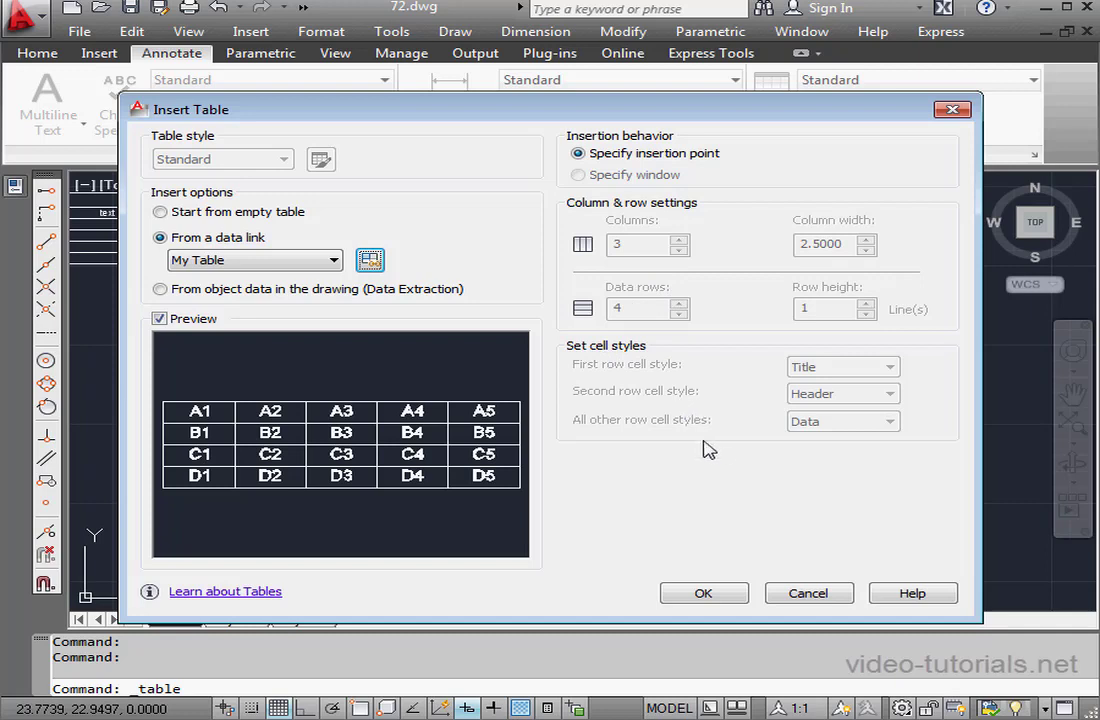
left_click(722, 592)
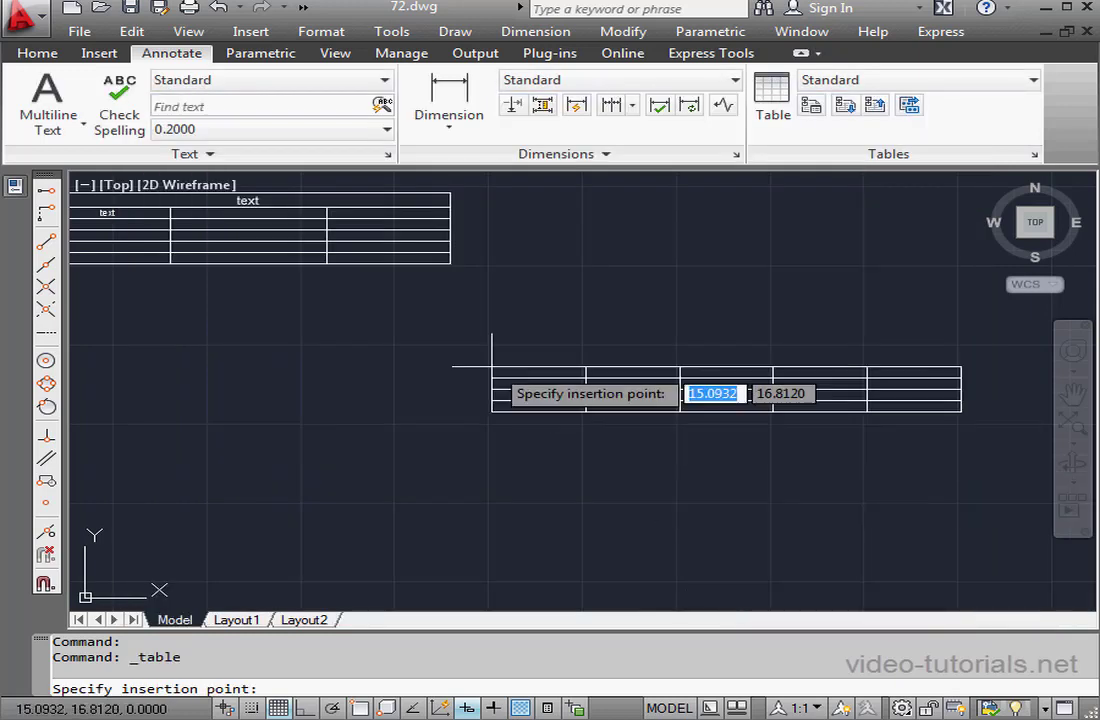
left_click(320, 325)
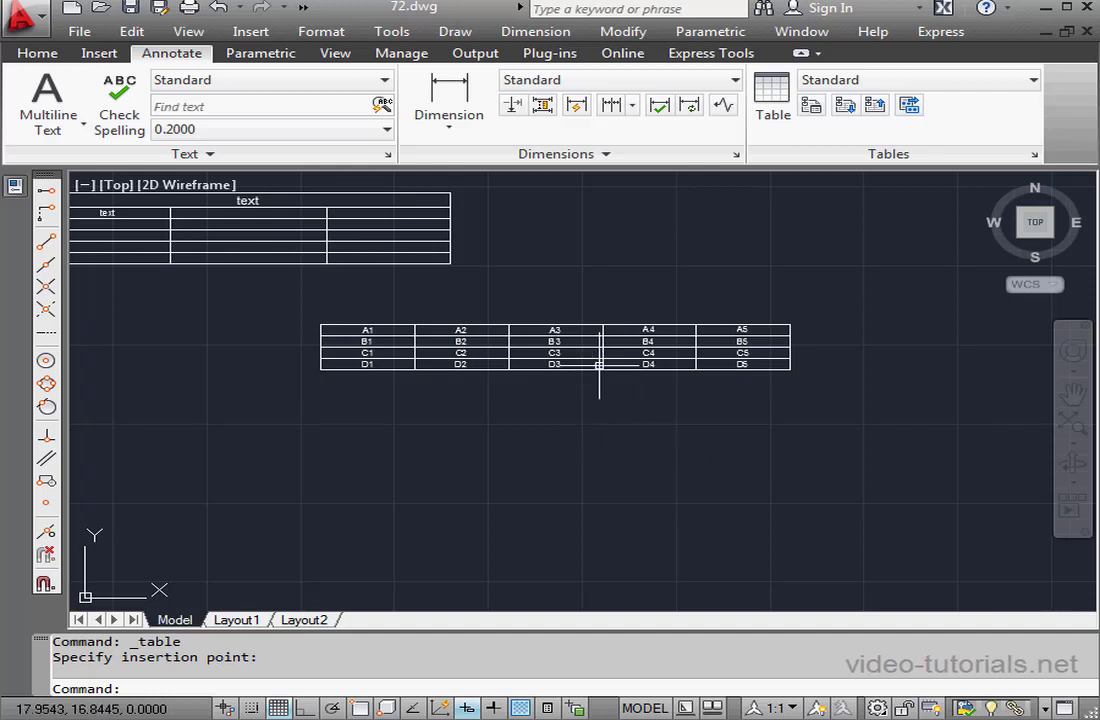
Set the cell locking of cell C3 in the linked table to Unlocked, and open and close its text for editing.
left_click(553, 355)
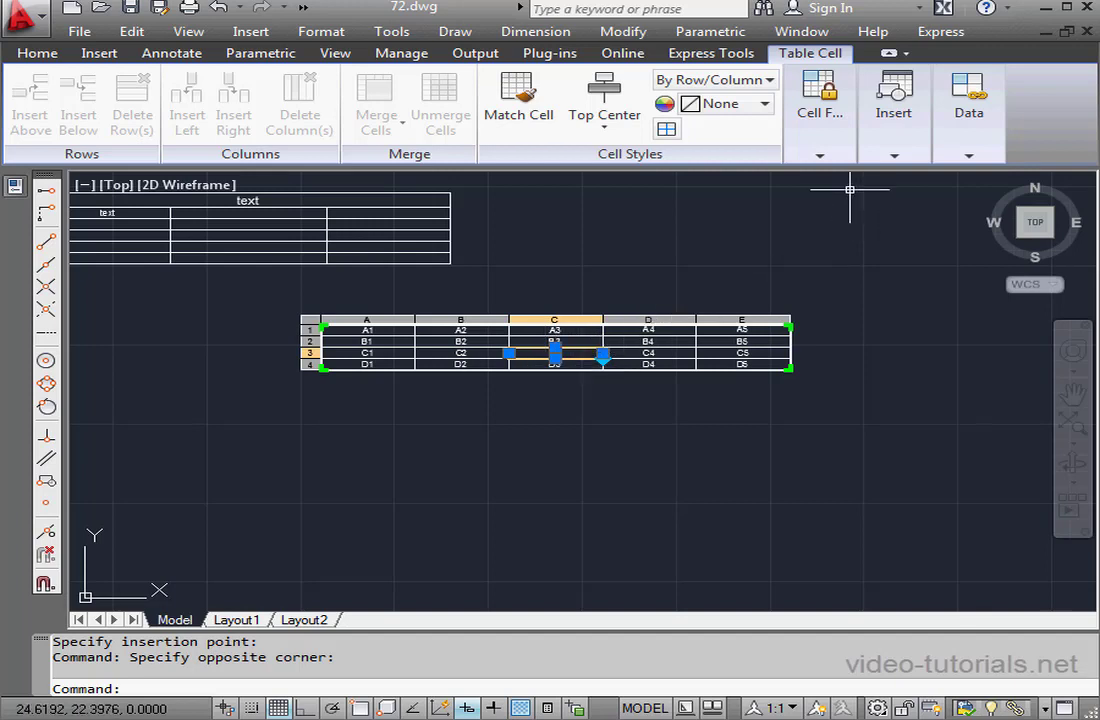
left_click(831, 163)
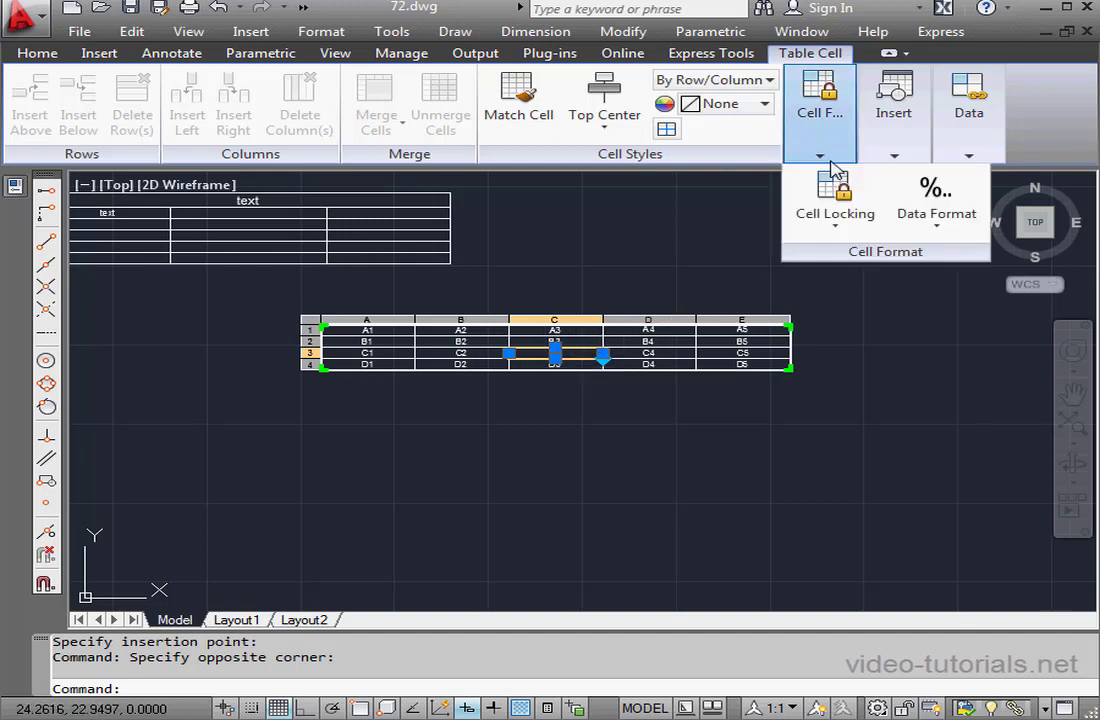
left_click(833, 228)
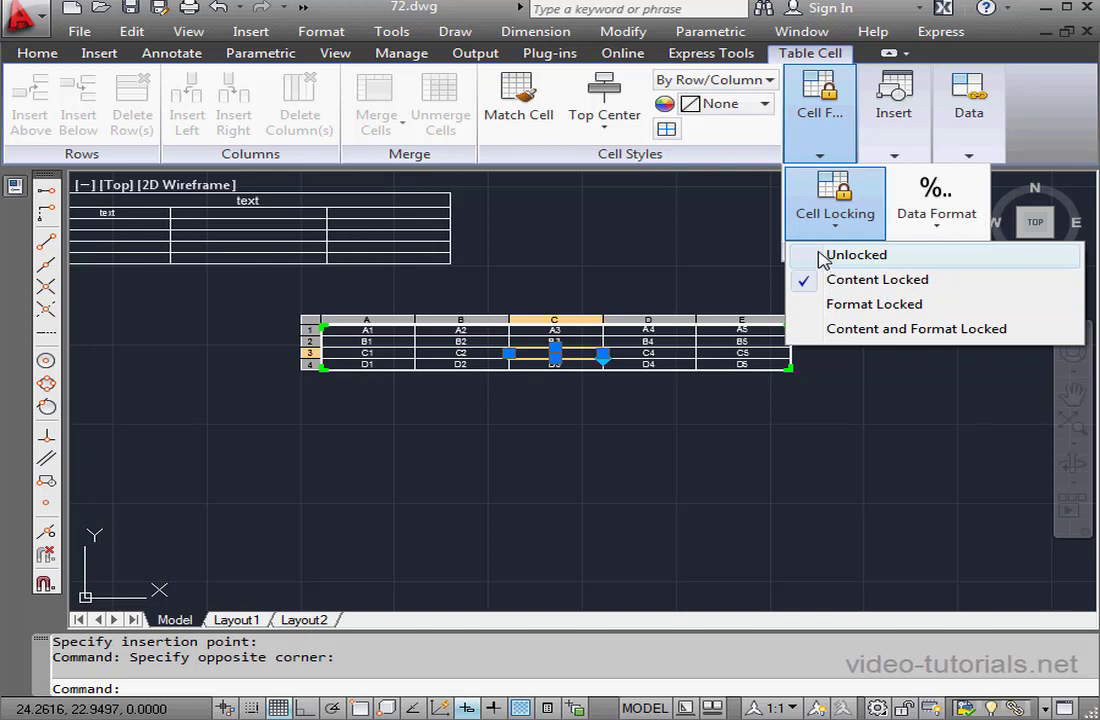
left_click(822, 258)
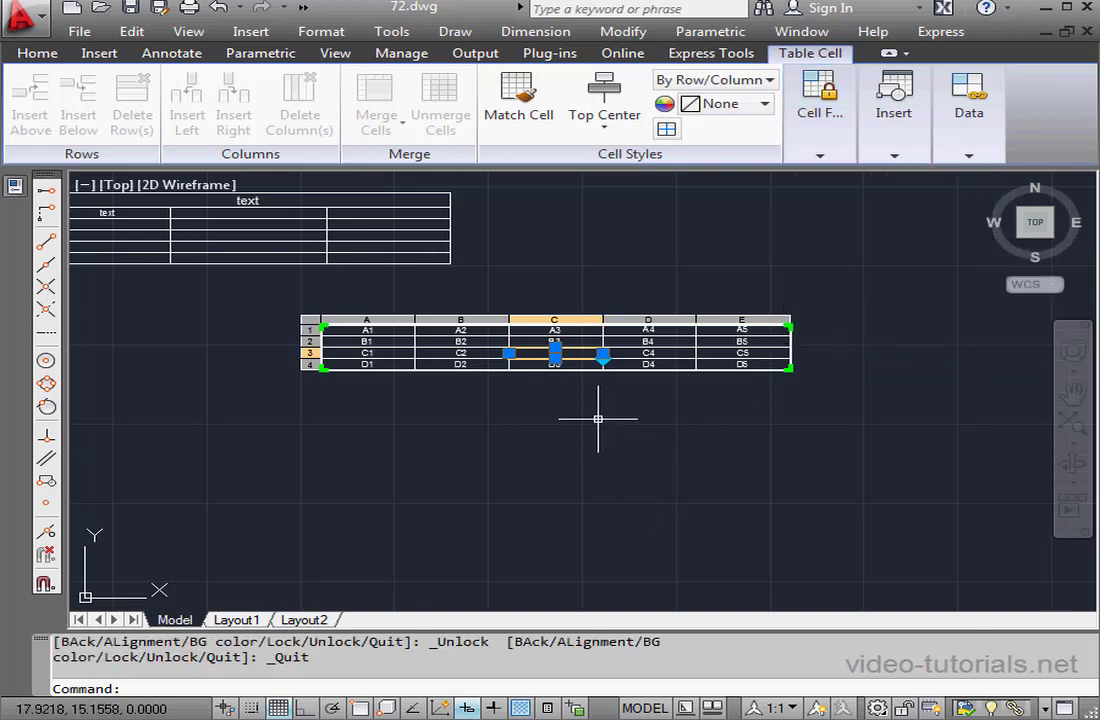
double_click(583, 354)
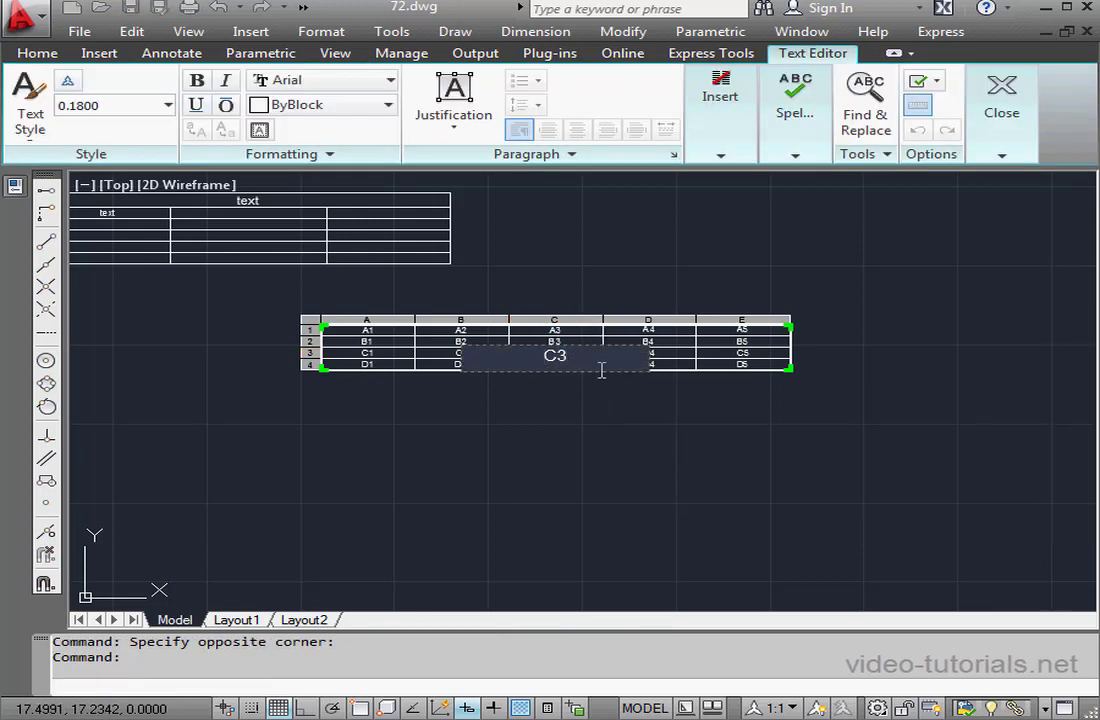
left_click(600, 404)
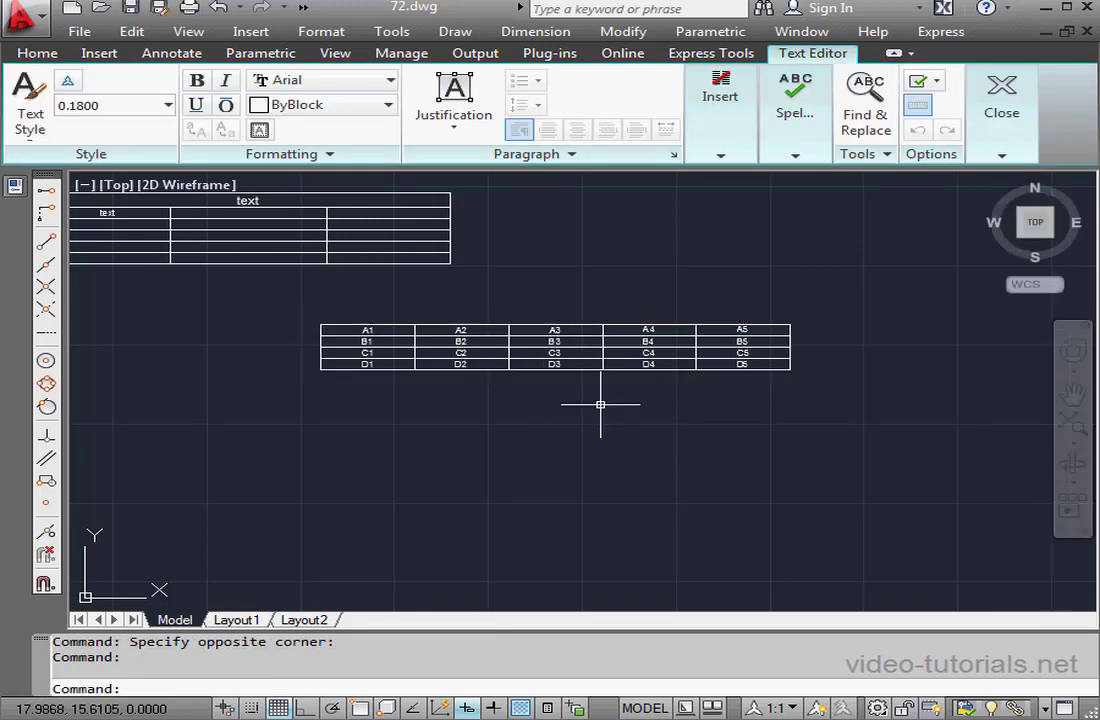